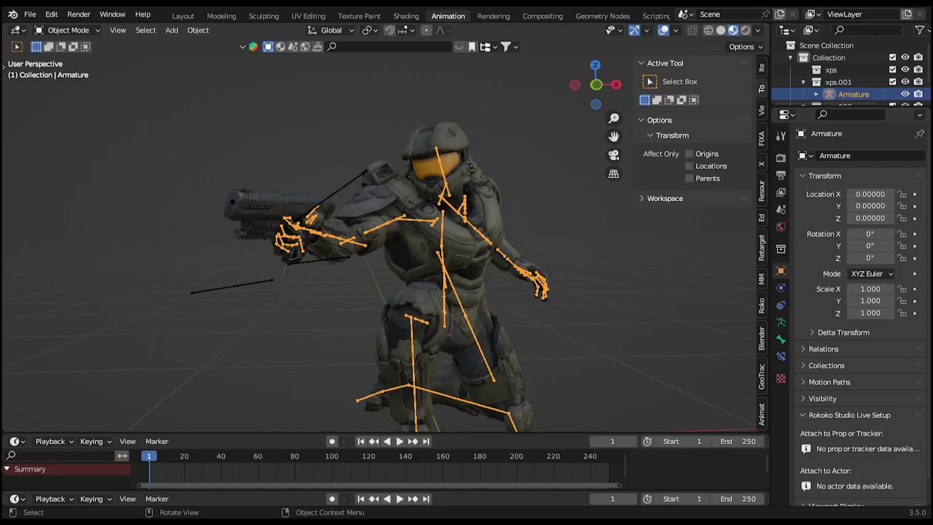
Deselect the armature and orbit and zoom to inspect the character.
left_click(113, 245)
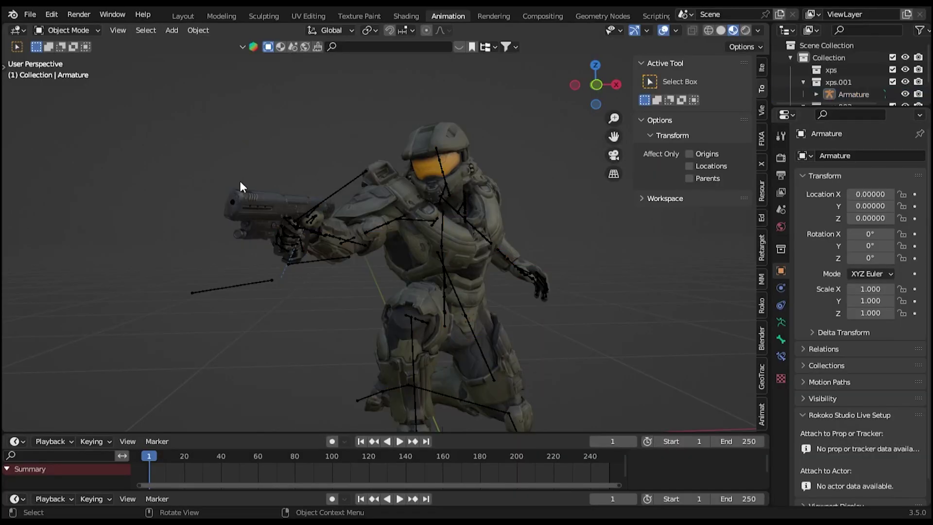
mouse_move(240, 181)
middle_mouse_down()
mouse_move(263, 189)
mouse_move(252, 186)
middle_mouse_up()
scroll(334, 194, "up", 2)
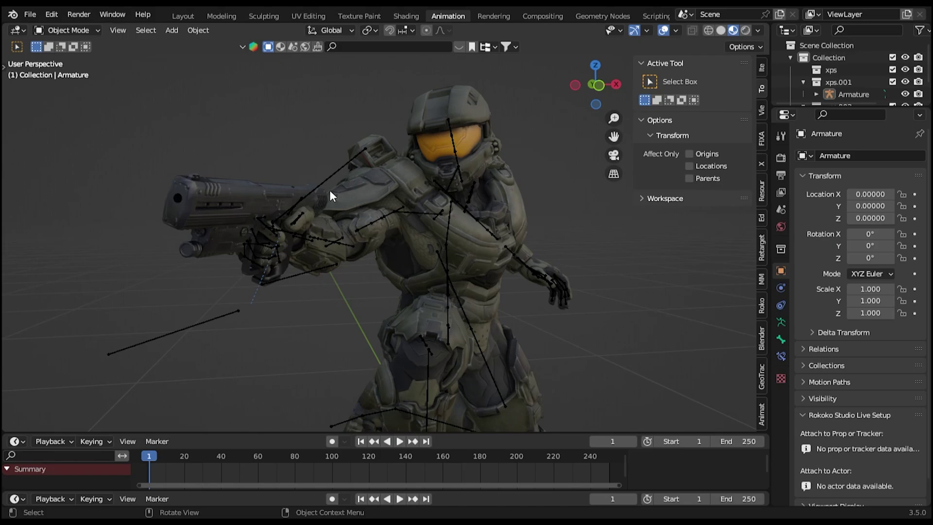
scroll(329, 192, "up", 1)
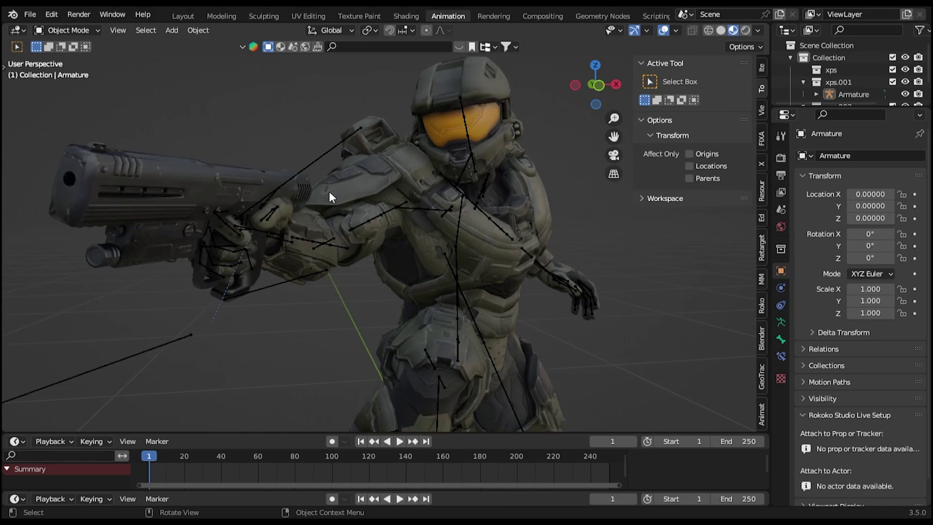
scroll(329, 196, "down", 2)
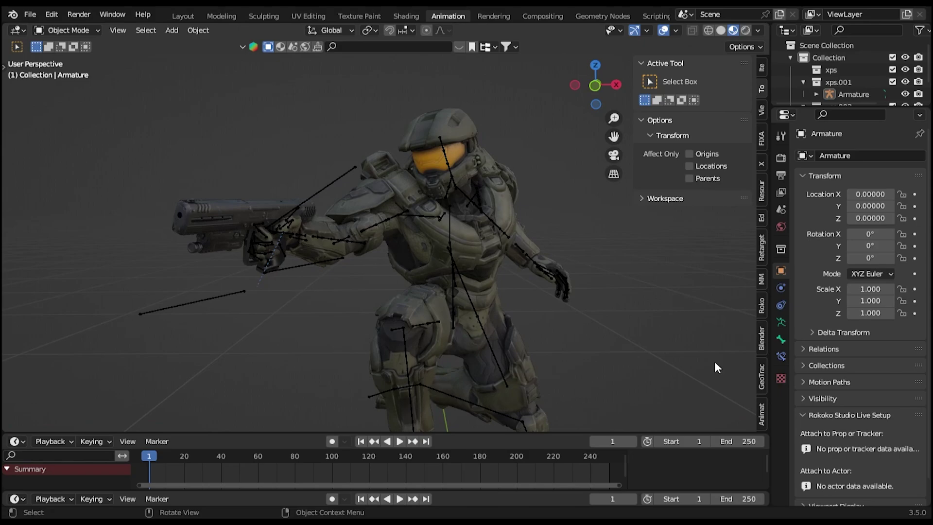
Open the Pose Warehouse library and select the idle pose.
left_click(761, 411)
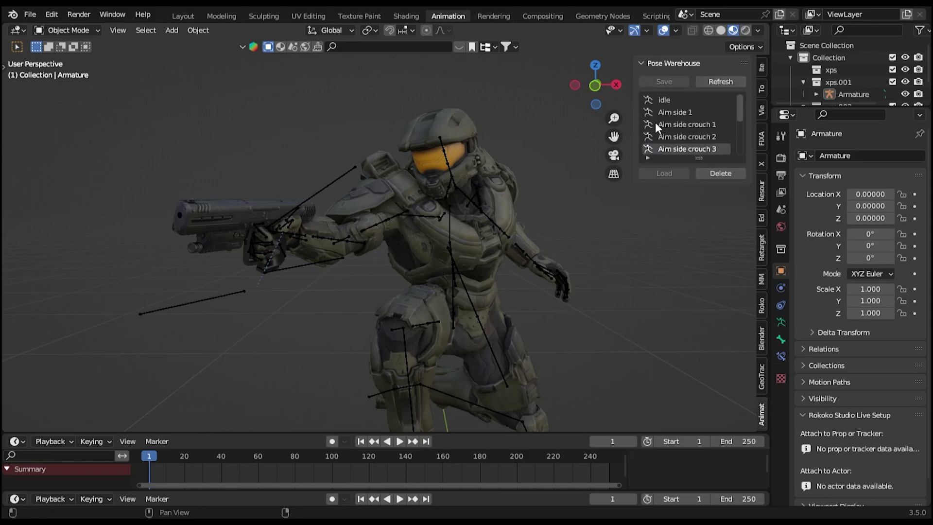
scroll(660, 121, "down", 8)
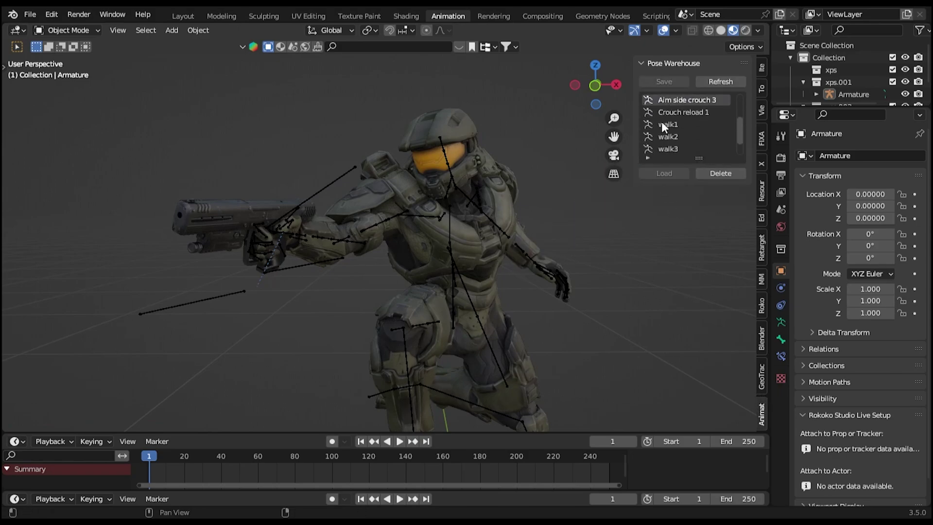
scroll(660, 122, "up", 8)
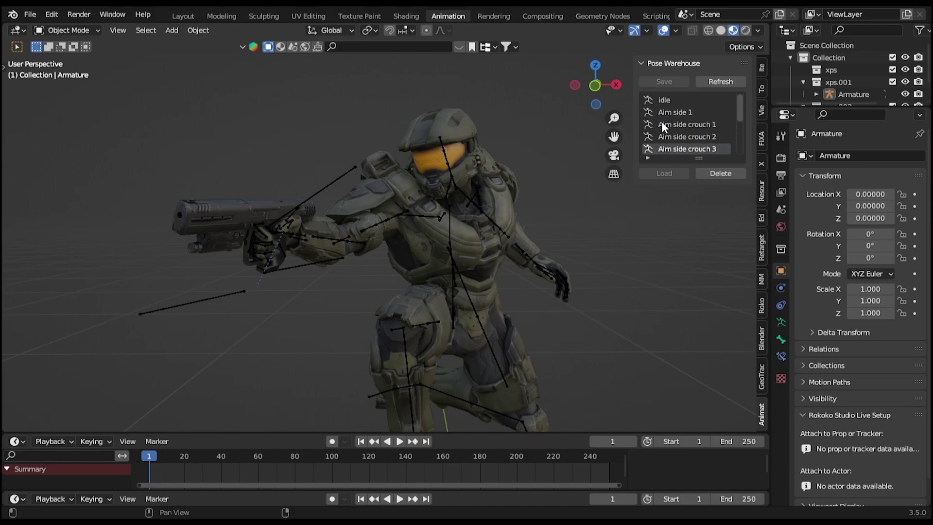
left_click(666, 101)
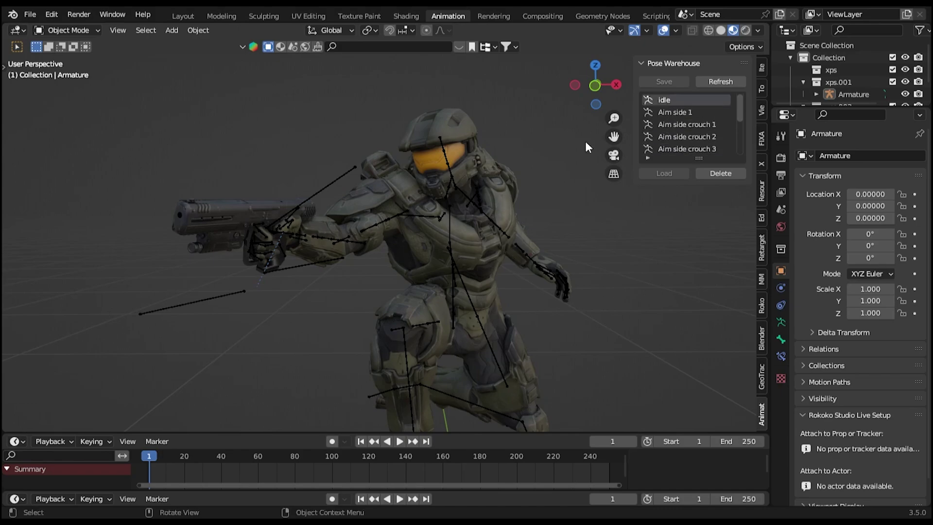
Select the armature, switch to Pose Mode and select all bones.
left_click(450, 189)
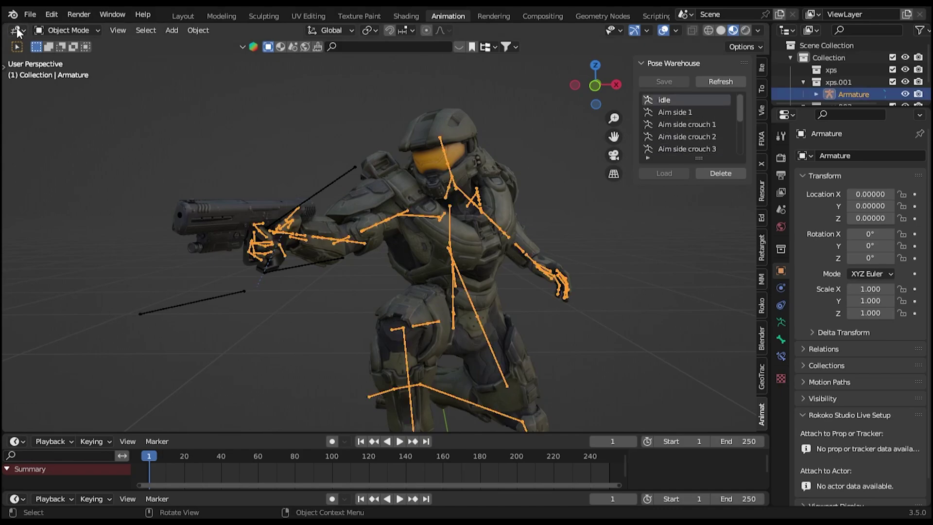
left_click(67, 30)
left_click(71, 71)
key("a")
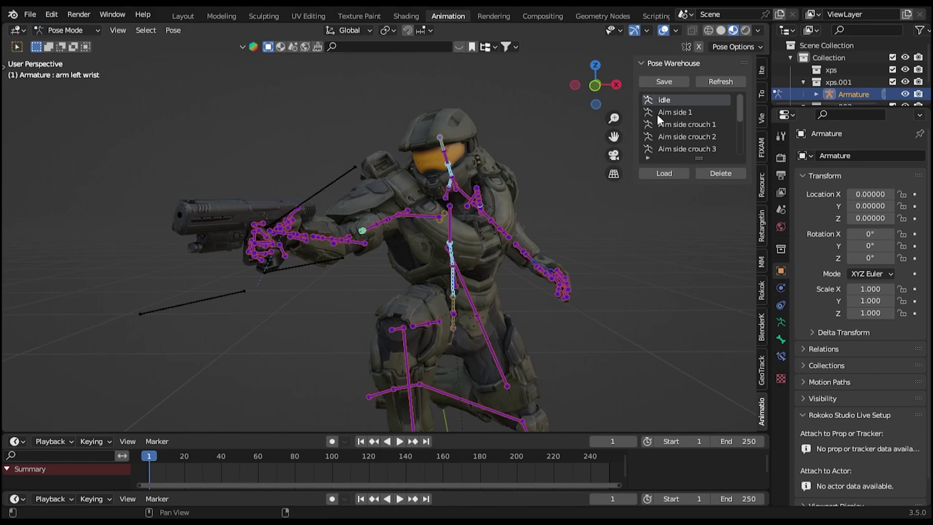
Load the Aim side 1 pose onto the armature.
left_click(661, 112)
left_click(665, 173)
scroll(488, 141, "down", 4)
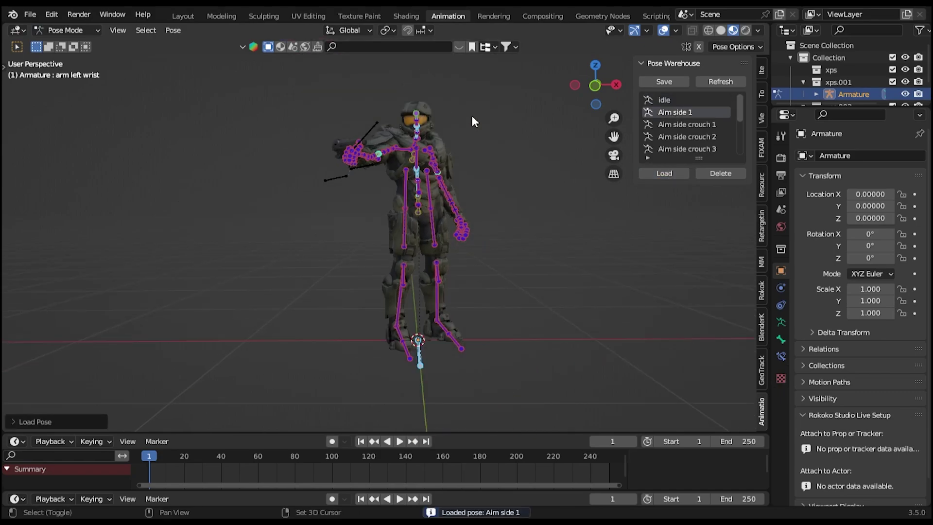
middle_click_drag(472, 115, 462, 151, "shift")
scroll(702, 141, "down", 5)
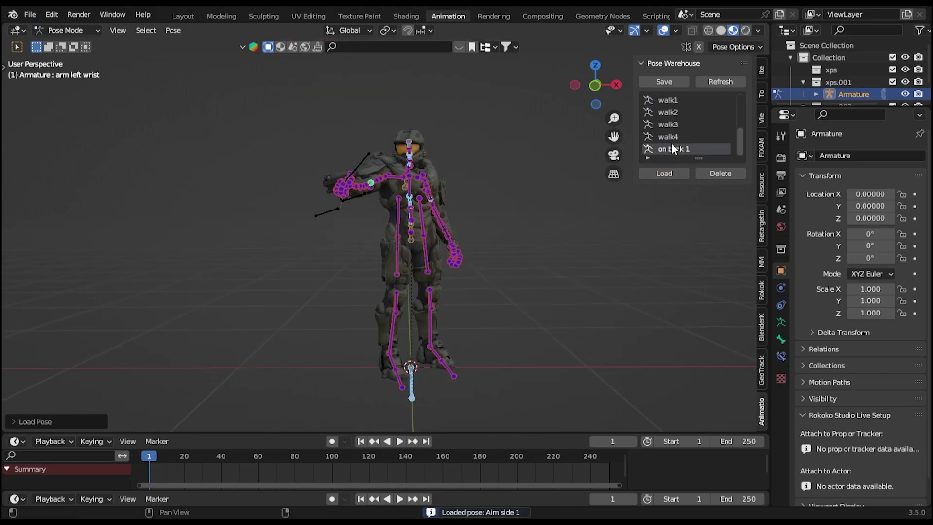
Try the on back 1 and walk4 poses on the armature.
left_click(664, 174)
scroll(504, 284, "up", 5)
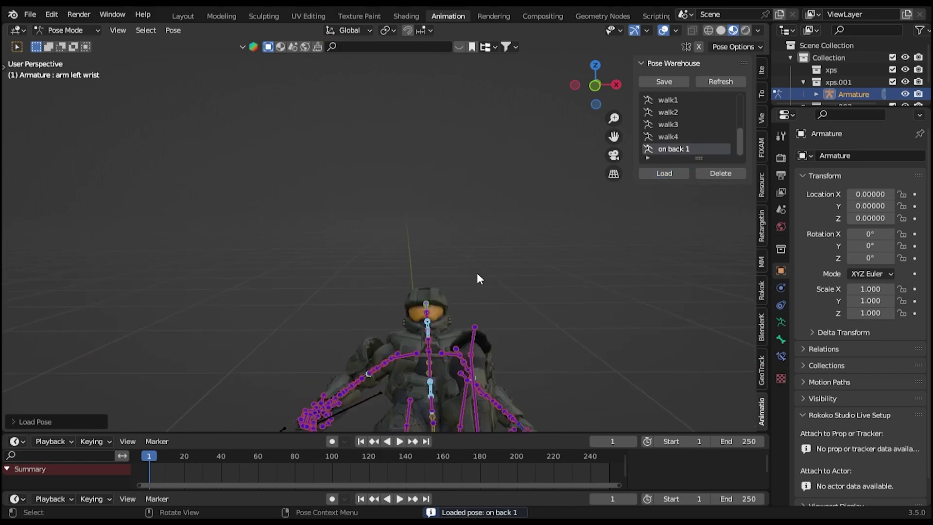
middle_click_drag(477, 272, 338, 187)
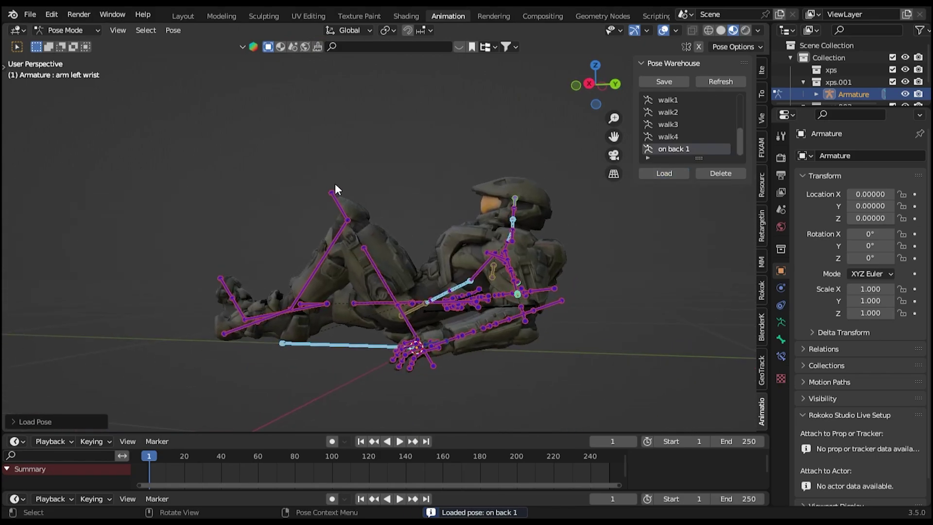
left_click(659, 136)
left_click(661, 173)
middle_click_drag(513, 206, 490, 234)
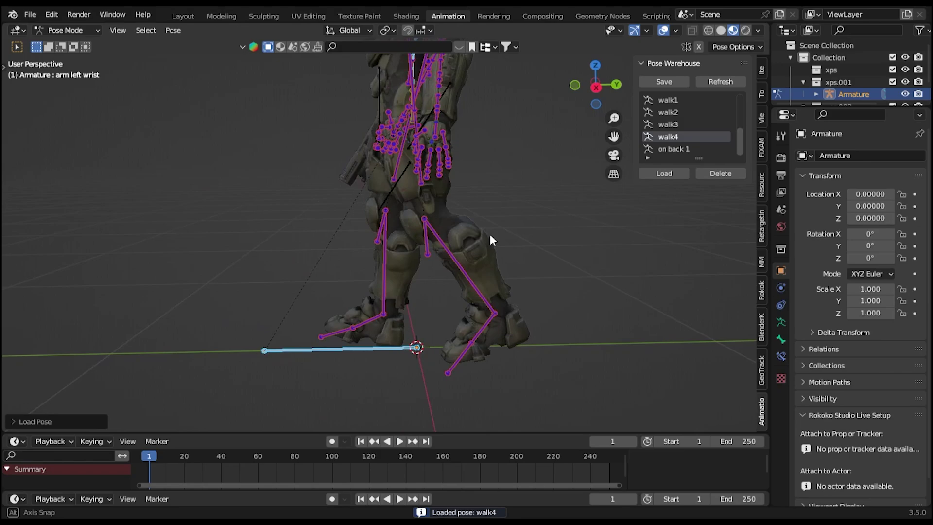
scroll(470, 291, "up", 3)
scroll(471, 292, "down", 2)
Load walk1, walk2 and walk3 in turn, then select the idle pose.
left_click(667, 101)
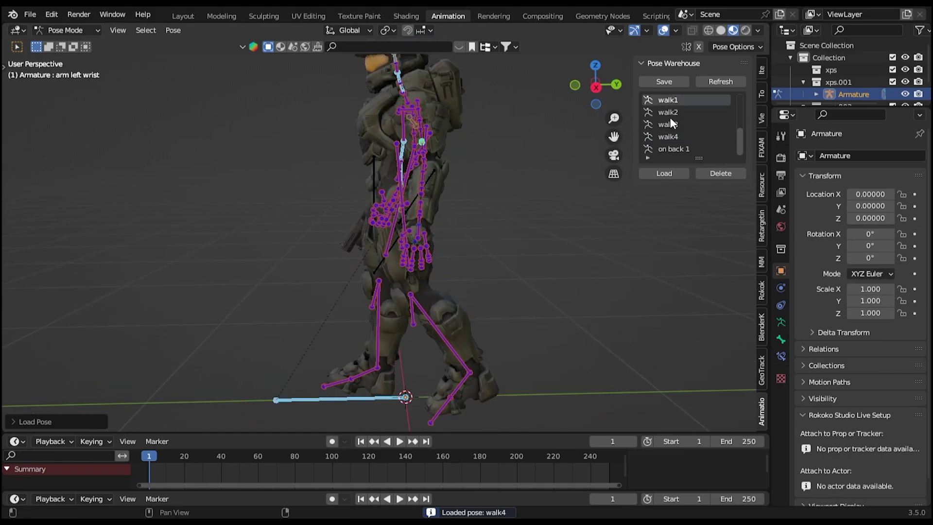
left_click(664, 173)
left_click(670, 112)
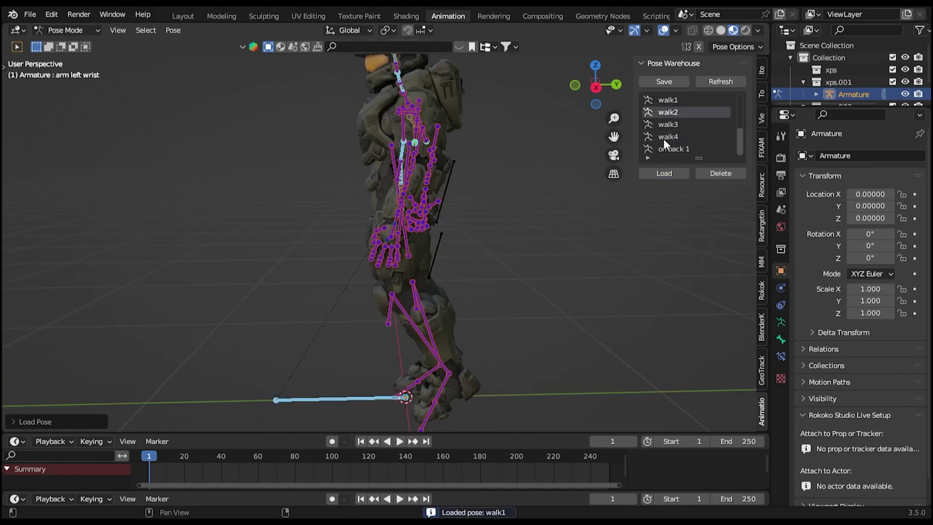
left_click(668, 174)
left_click(658, 123)
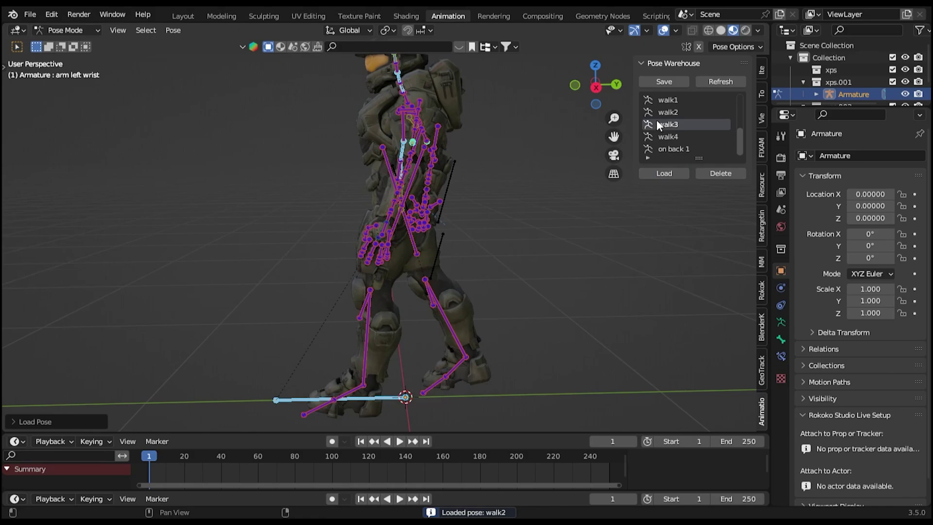
left_click(670, 174)
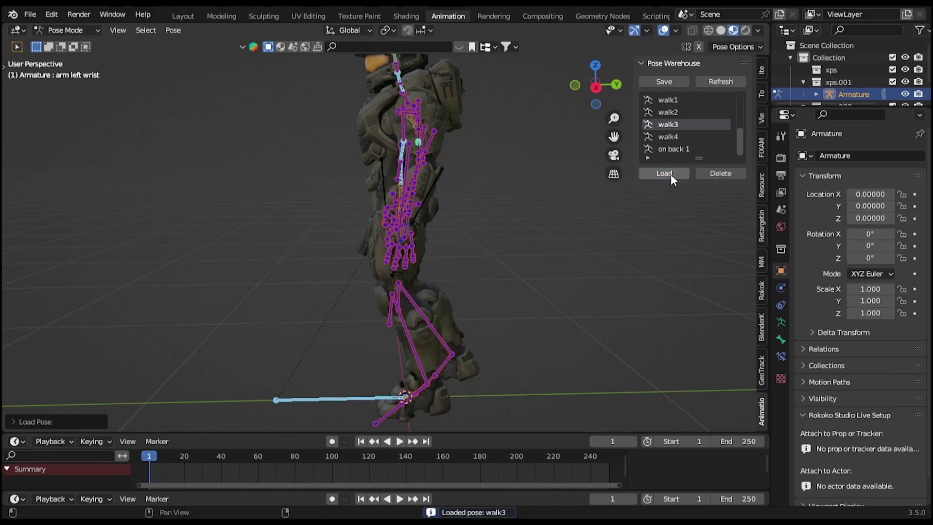
scroll(653, 136, "up", 8)
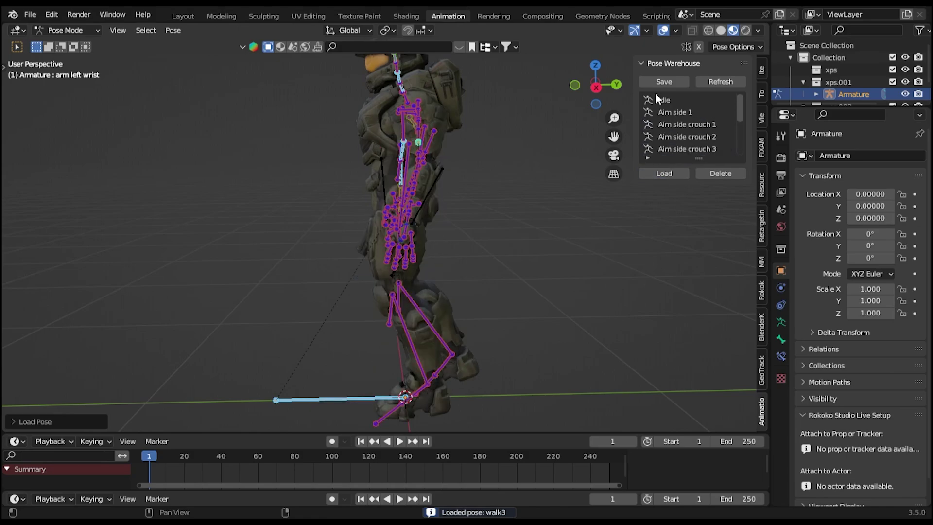
left_click(656, 97)
Apply the idle pose, turn on auto keying, and keyframe all bones at frame 1.
left_click(658, 174)
middle_click_drag(389, 217, 449, 137)
left_click(332, 441)
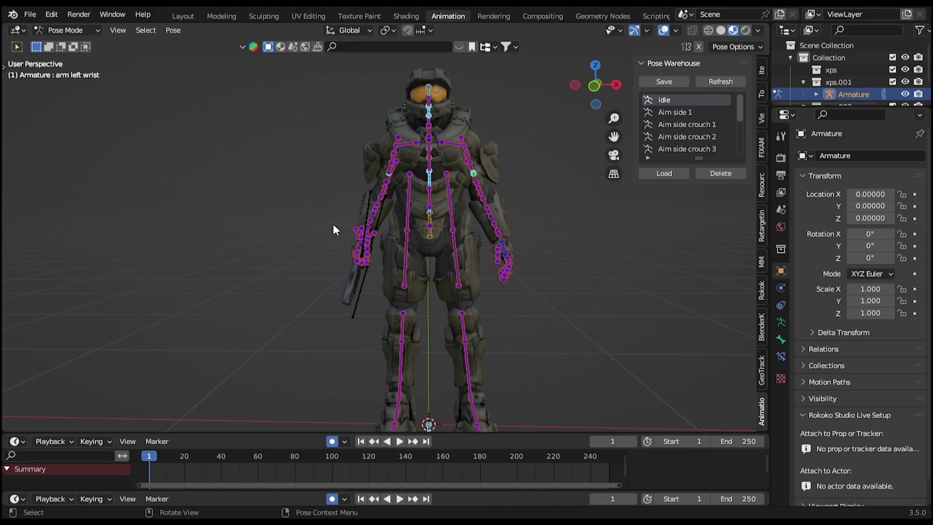
key("i")
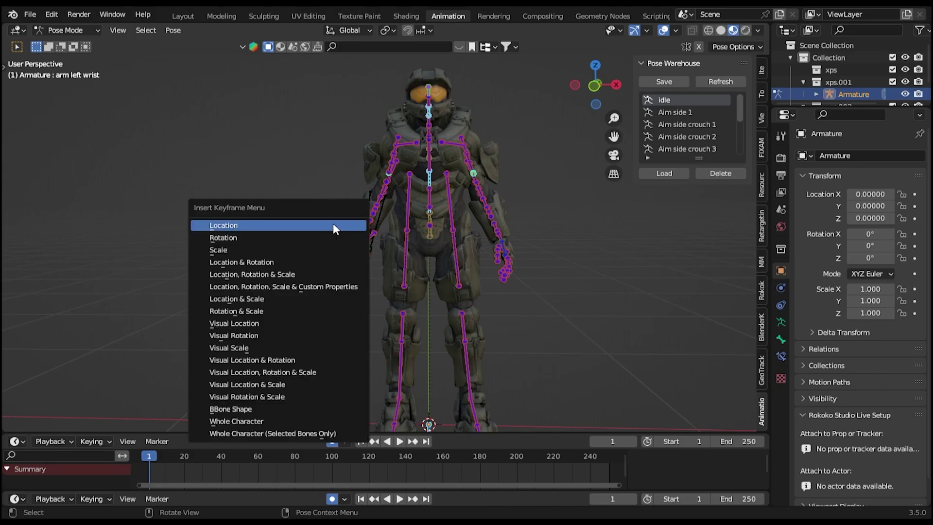
left_click(314, 287)
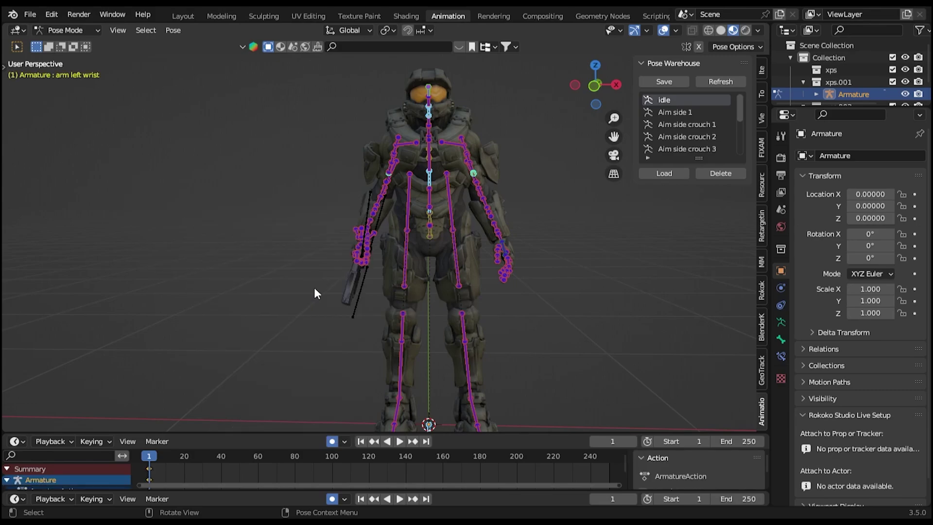
Collapse the Armature channels, hide the channel list, and move to frame 5.
left_click_drag(175, 433, 182, 347)
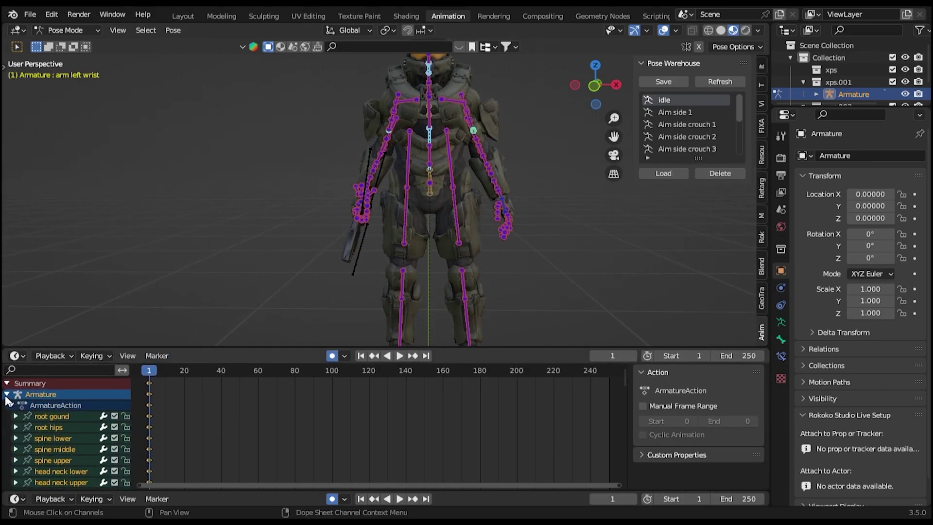
left_click(7, 395)
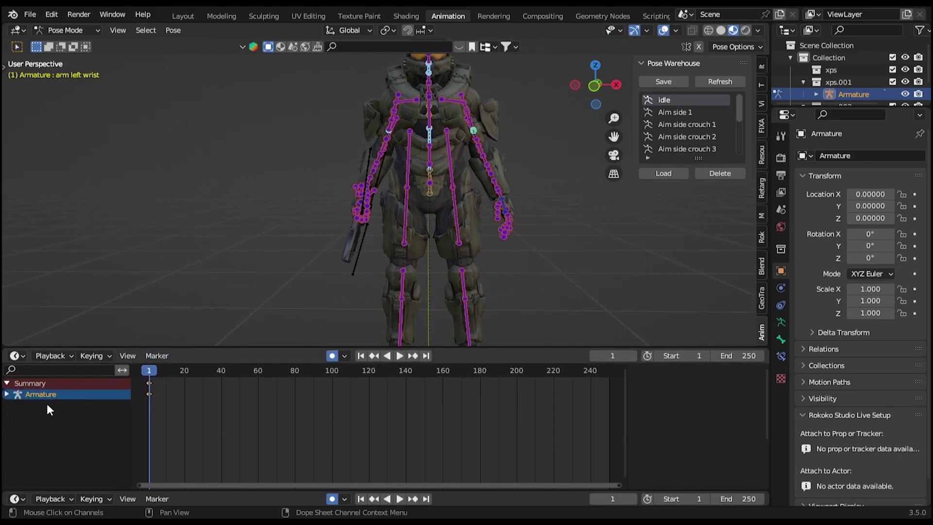
left_click_drag(131, 414, 5, 419)
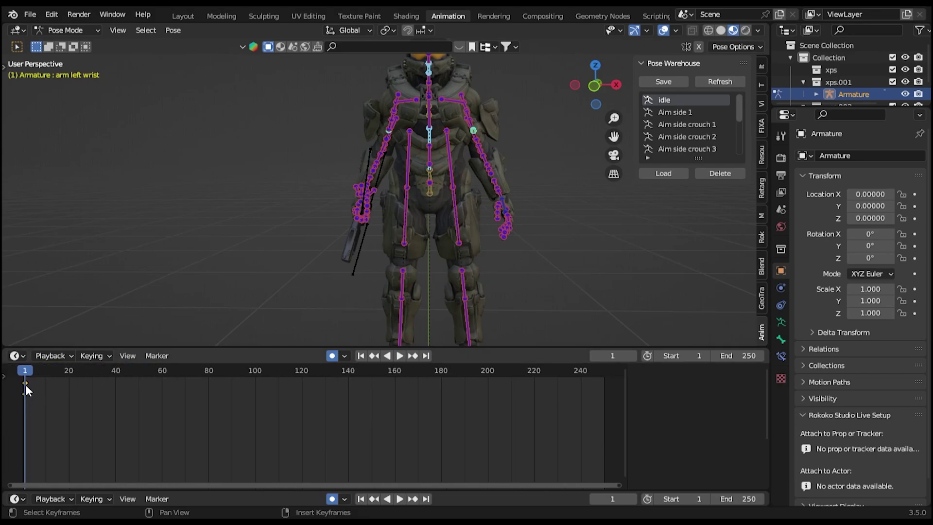
left_click_drag(25, 374, 33, 371)
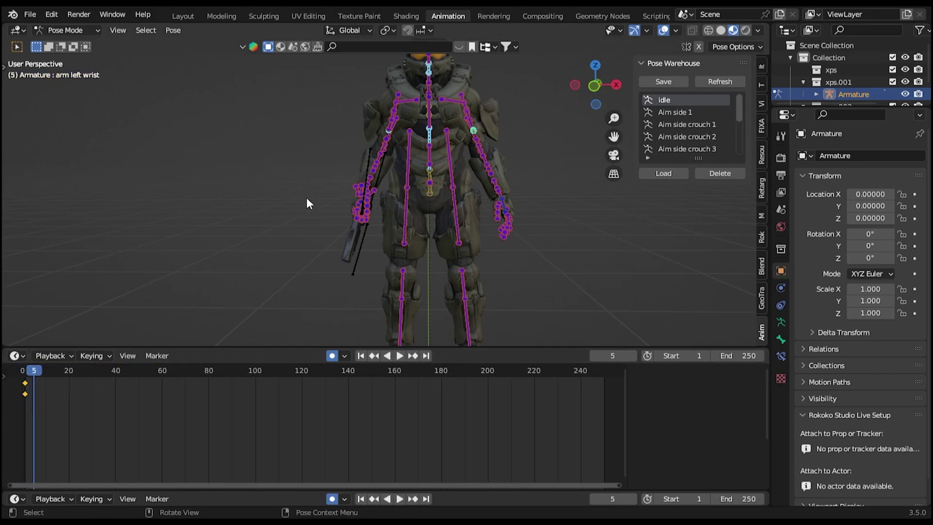
Load the Aim side crouch 1 pose and keyframe it at frame 10.
middle_click_drag(306, 197, 295, 236, "shift")
left_click_drag(35, 368, 46, 366)
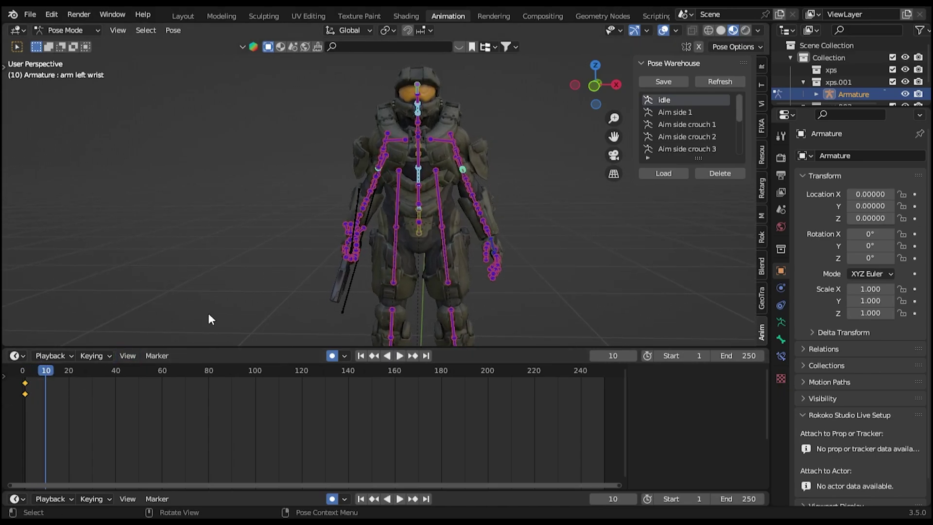
left_click(670, 113)
left_click(671, 126)
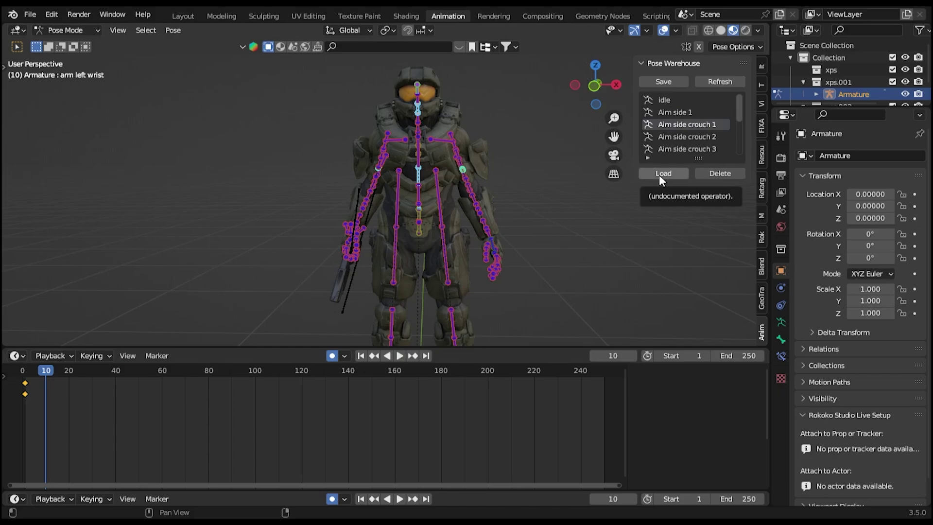
left_click(659, 174)
middle_click_drag(450, 223, 338, 227)
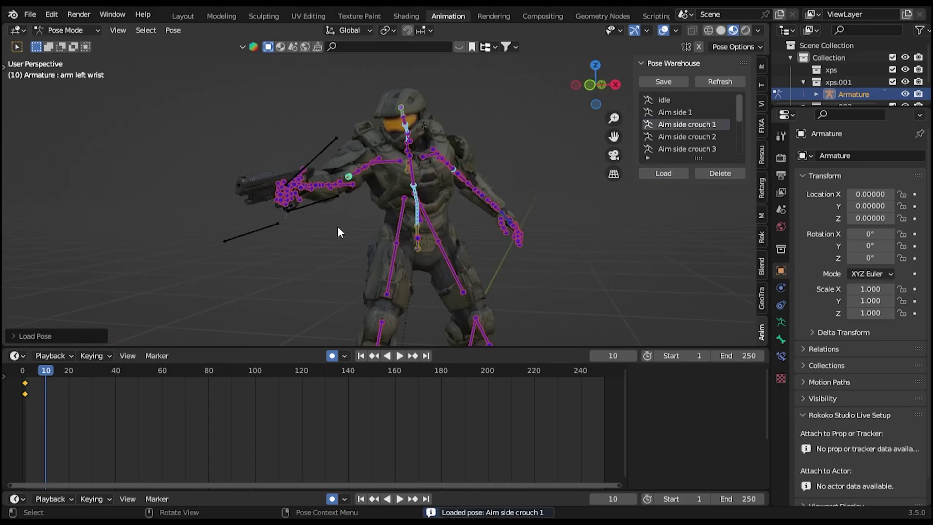
key("i")
left_click(300, 251)
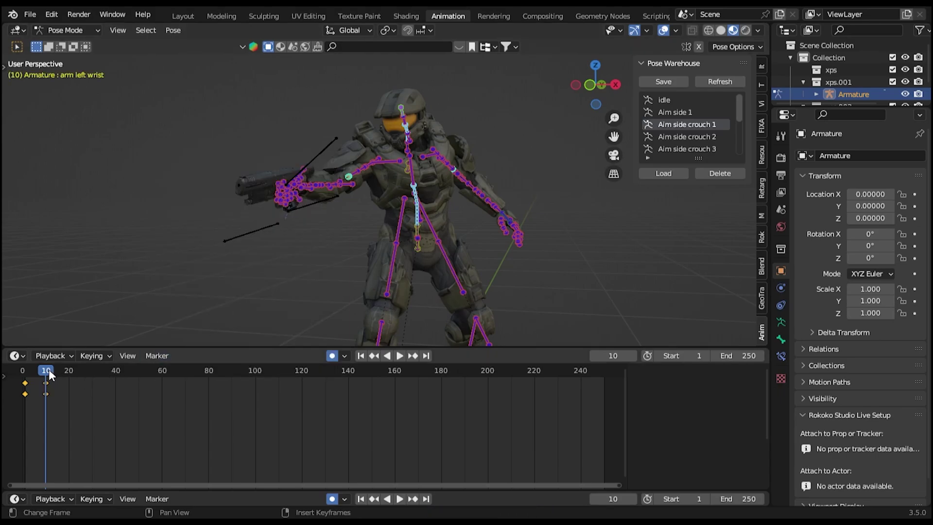
Return to frame 0, shrink the timeline, and play the idle-to-aim animation.
mouse_move(49, 370)
left_mouse_down()
mouse_move(27, 373)
mouse_move(51, 368)
left_mouse_up()
scroll(312, 200, "up", 4)
middle_click_drag(313, 203, 276, 205)
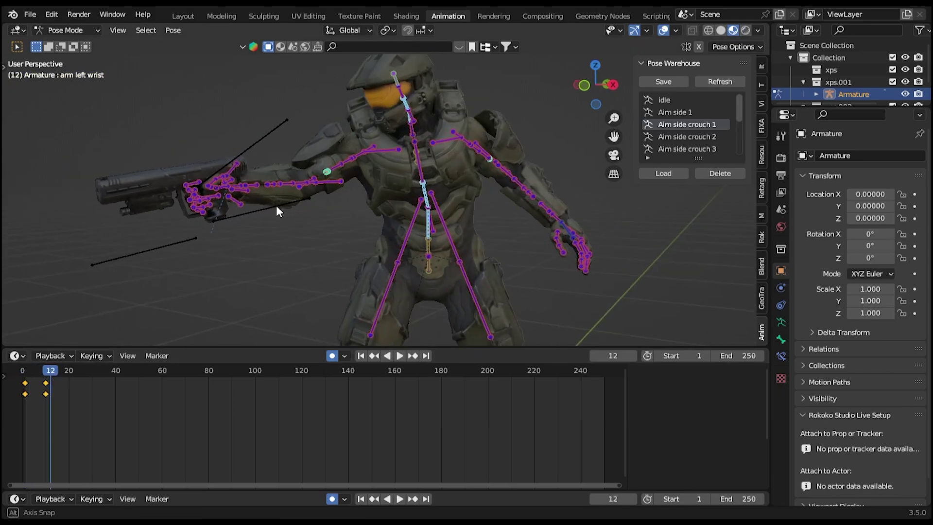
left_click_drag(179, 348, 178, 431)
key("space")
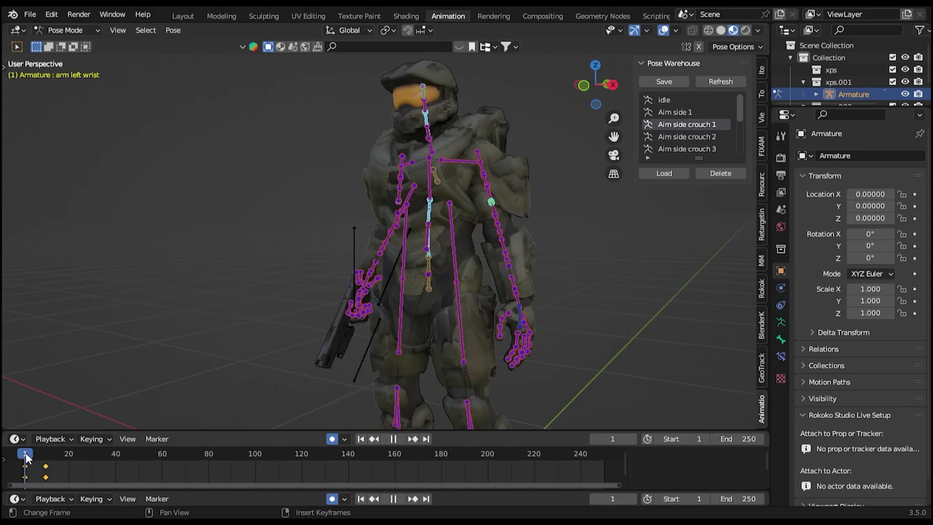
Stop playback and set playback Sync to Frame Dropping.
key("space")
left_click(58, 440)
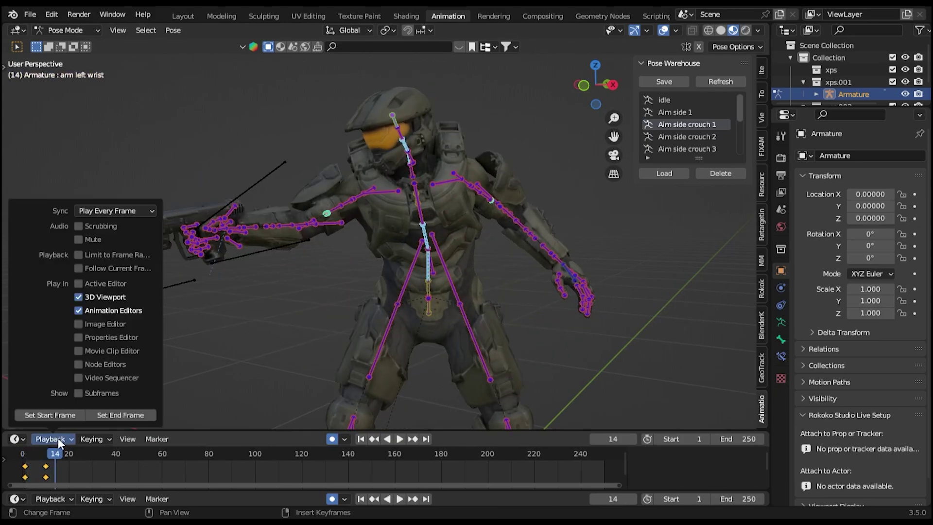
left_click(84, 212)
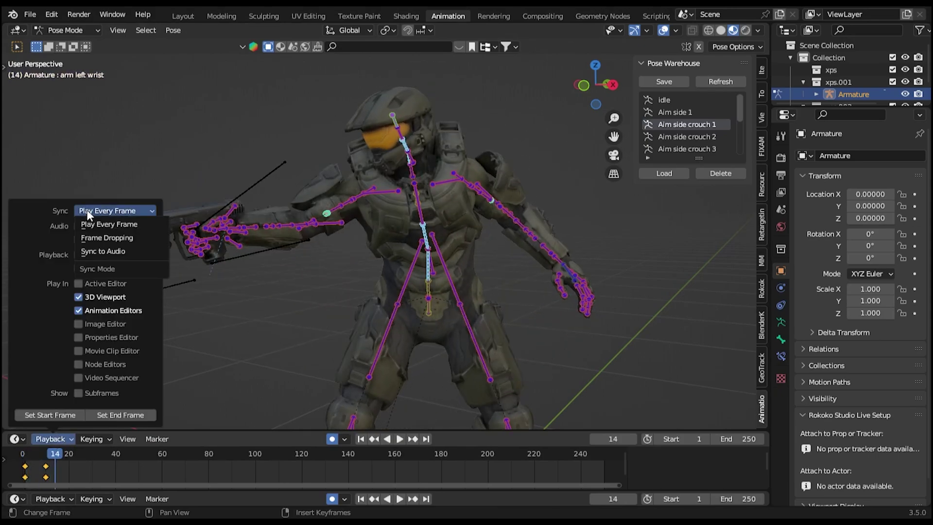
left_click(99, 237)
Play from the start and switch the viewport to Solid shading.
left_click_drag(50, 451, 23, 451)
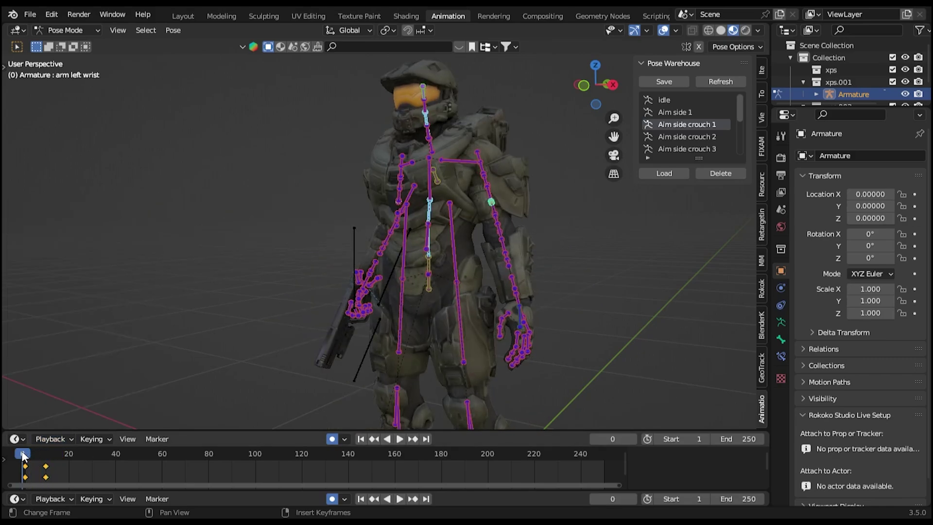
key("space")
Replay the idle-to-aim animation several times from near the start.
key("space")
left_click(720, 31)
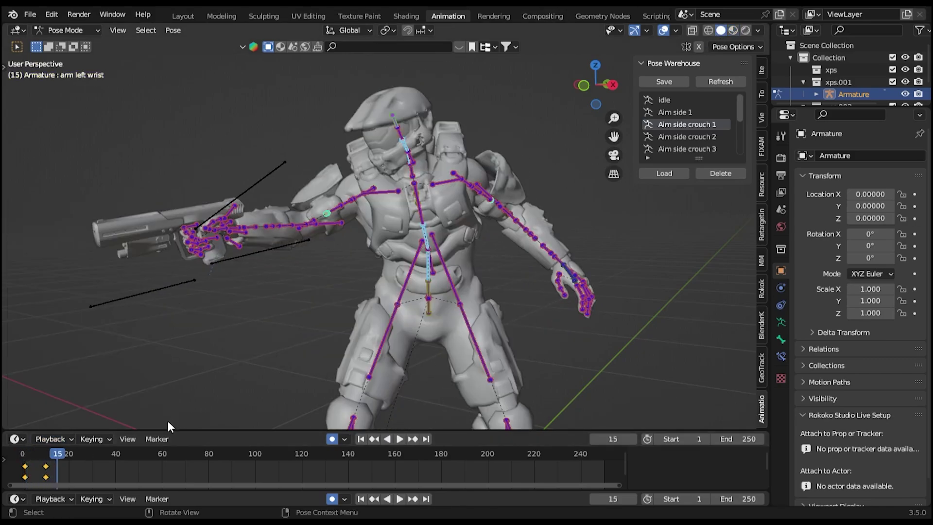
left_click_drag(65, 452, 30, 451)
key("space")
key("space")
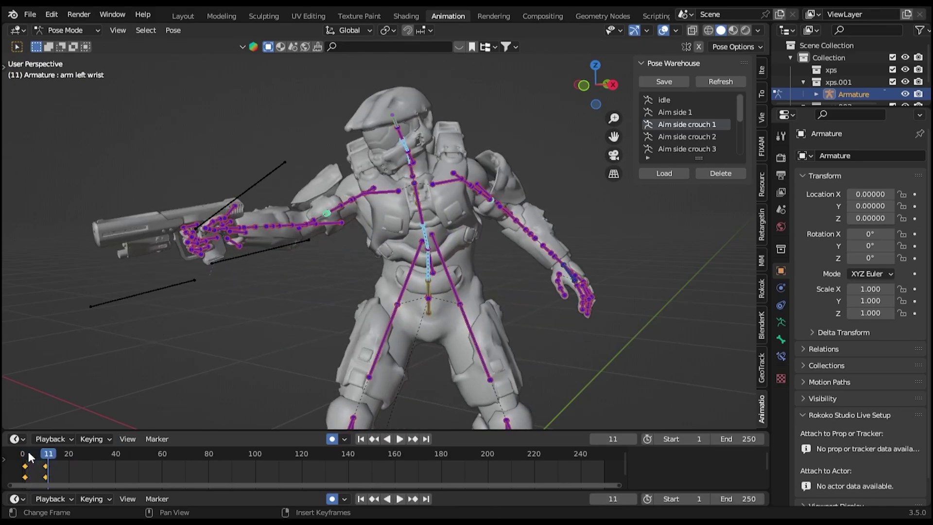
left_click(28, 451)
key("space")
key("space")
left_click(28, 451)
key("space")
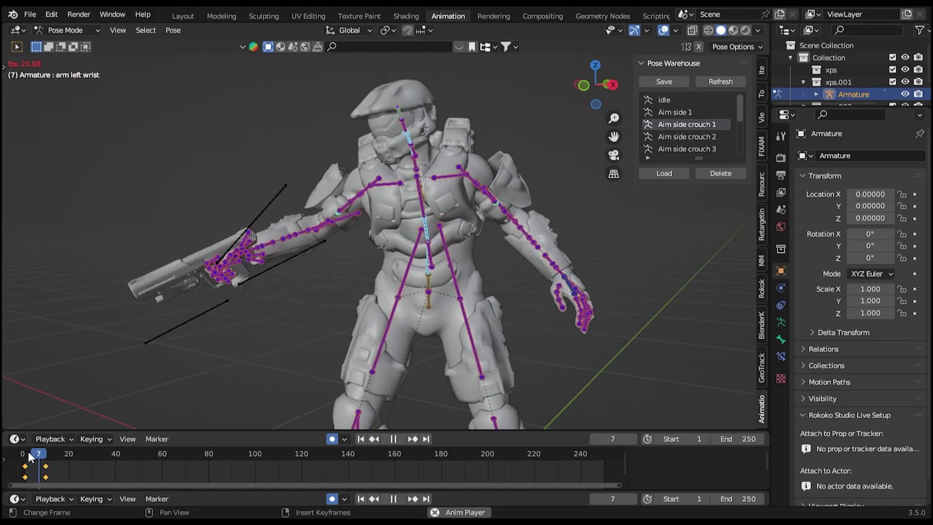
key("space")
left_click(27, 450)
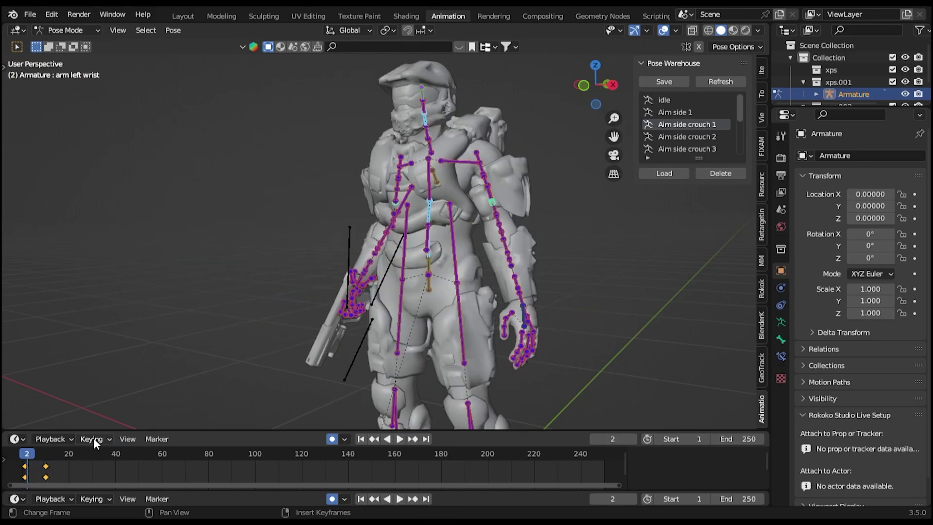
Enlarge the timeline, box-select the frame-10 aim keys to slide earlier, and play.
left_click_drag(101, 430, 97, 374)
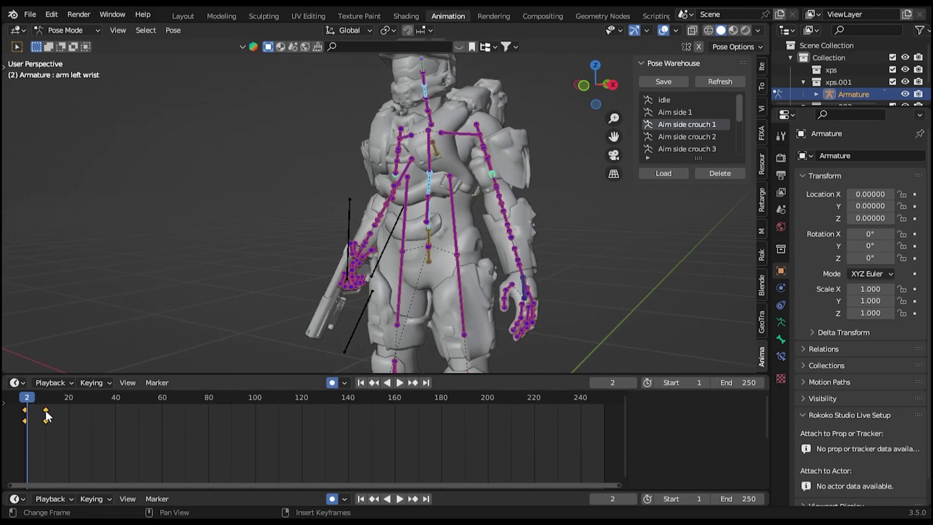
left_click_drag(86, 420, 39, 418)
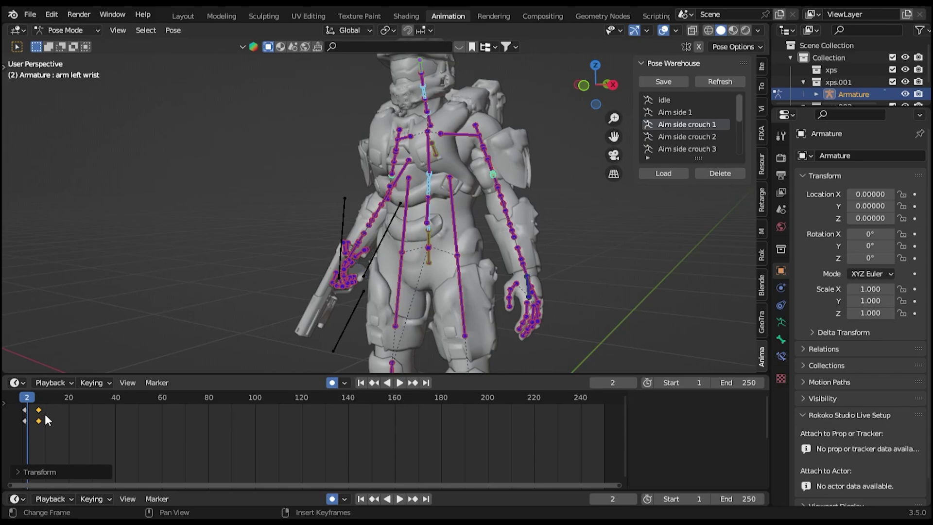
key("space")
Replay from frame 1 several times to check the quicker transition.
key("space")
left_click(25, 396)
key("space")
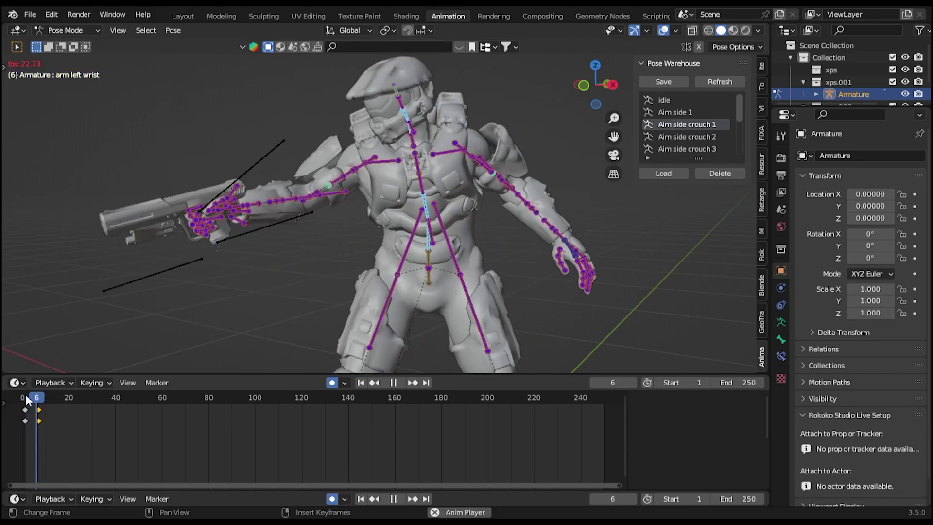
left_click(26, 396)
left_click(26, 396)
key("space")
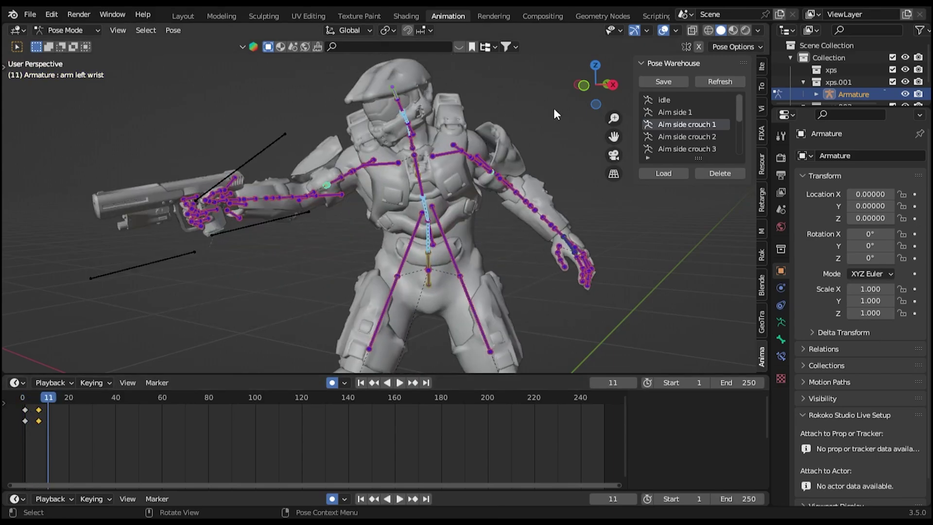
key("space")
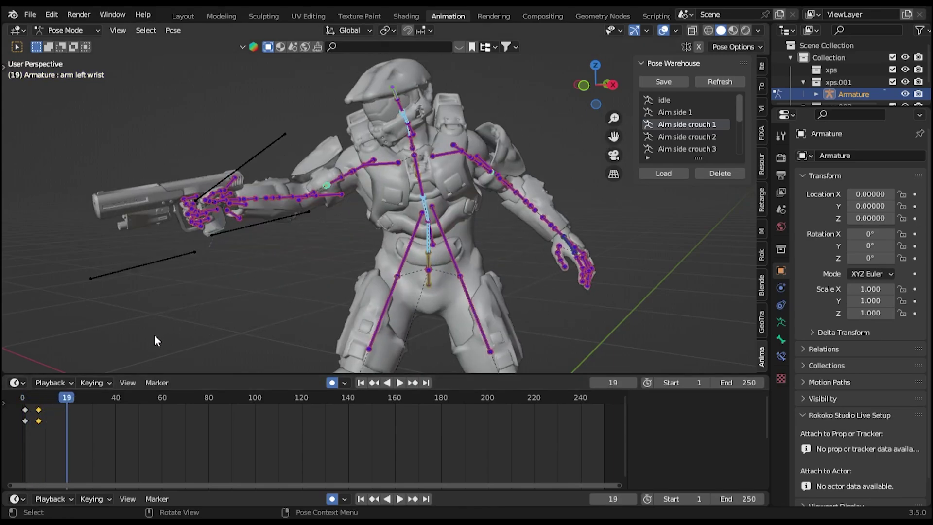
key("space")
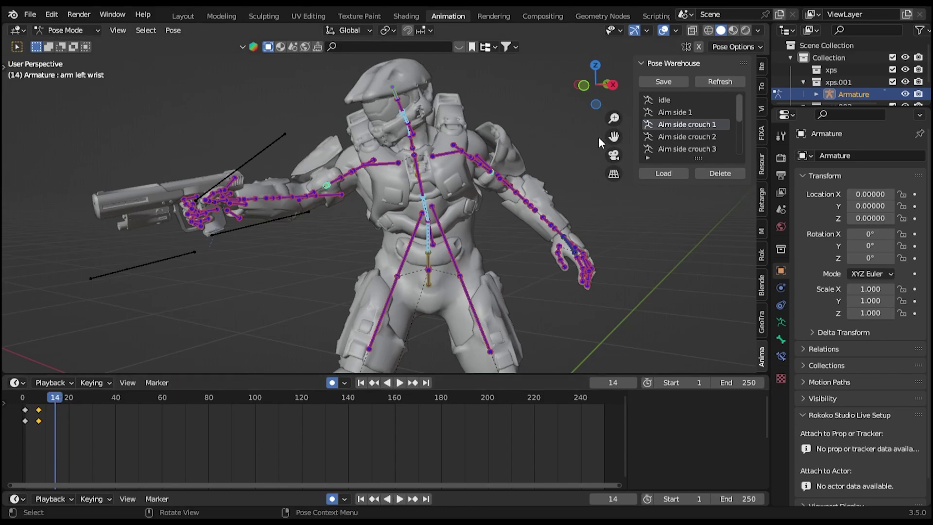
scroll(678, 137, "down", 1)
Load the Aim side crouch 3 pose and keyframe it at frame 14.
left_click(680, 137)
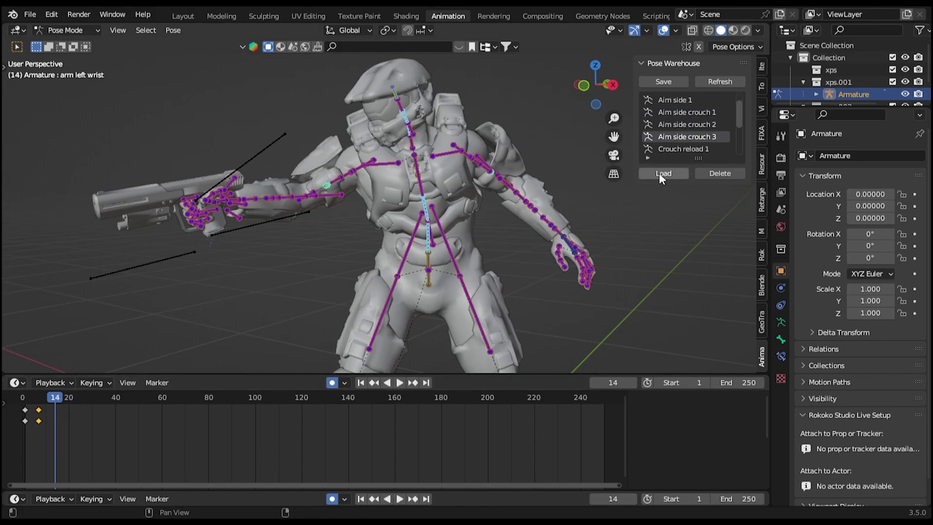
left_click(660, 173)
middle_click_drag(370, 308, 368, 199, "shift")
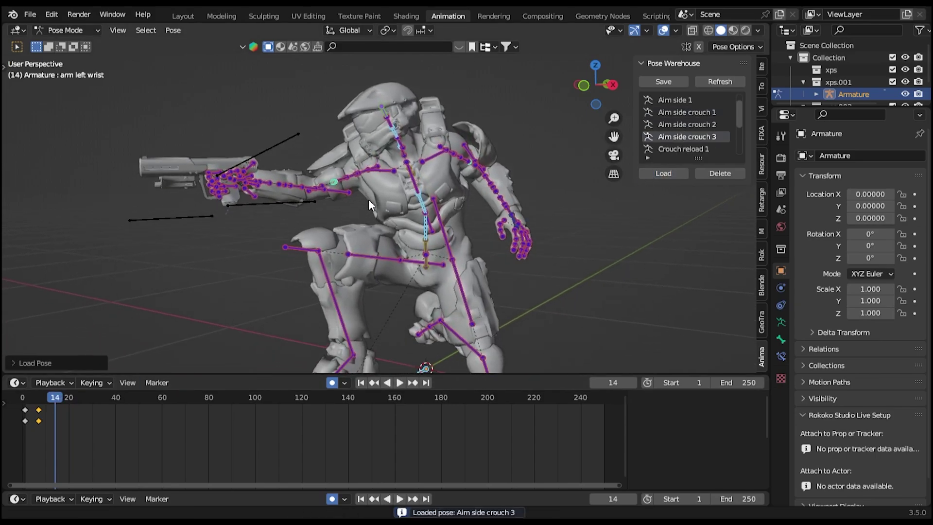
key("i")
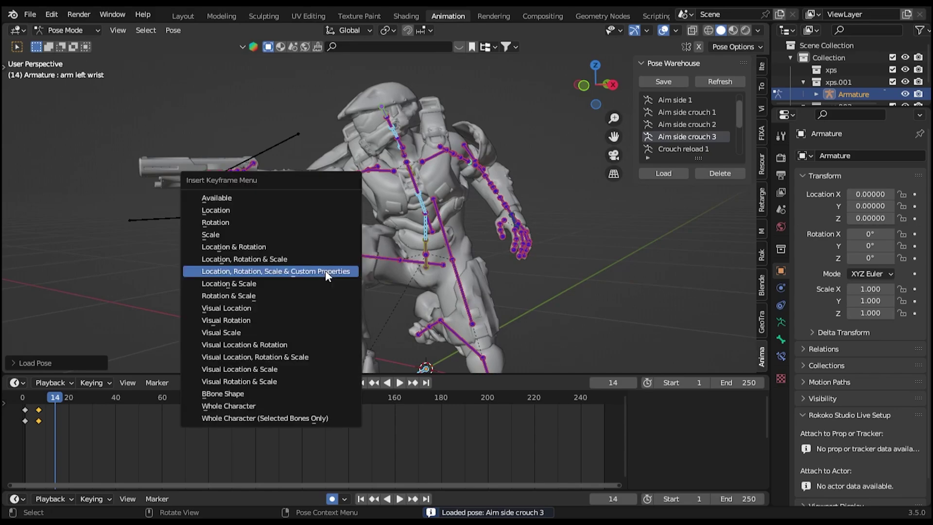
left_click(325, 270)
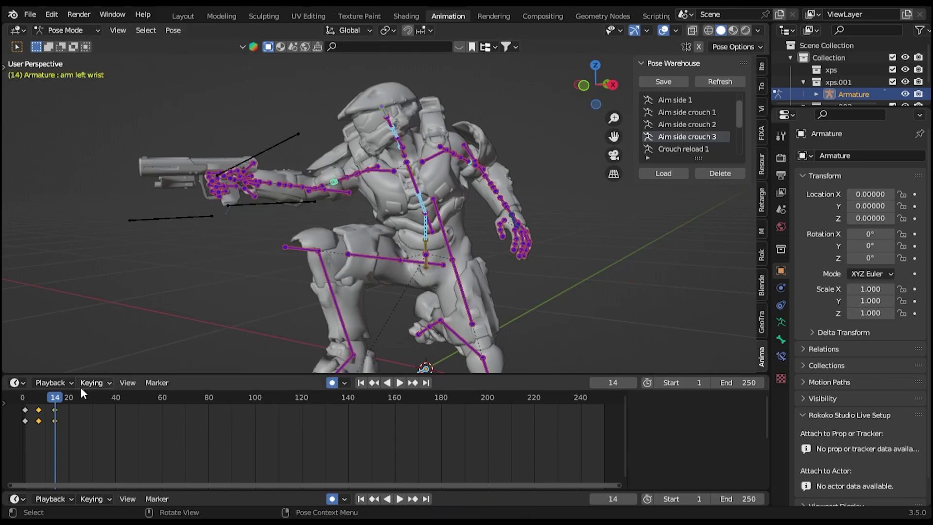
Scrub and play back the transition into the crouching aim pose.
left_click_drag(55, 398, 26, 390)
scroll(154, 247, "down", 4)
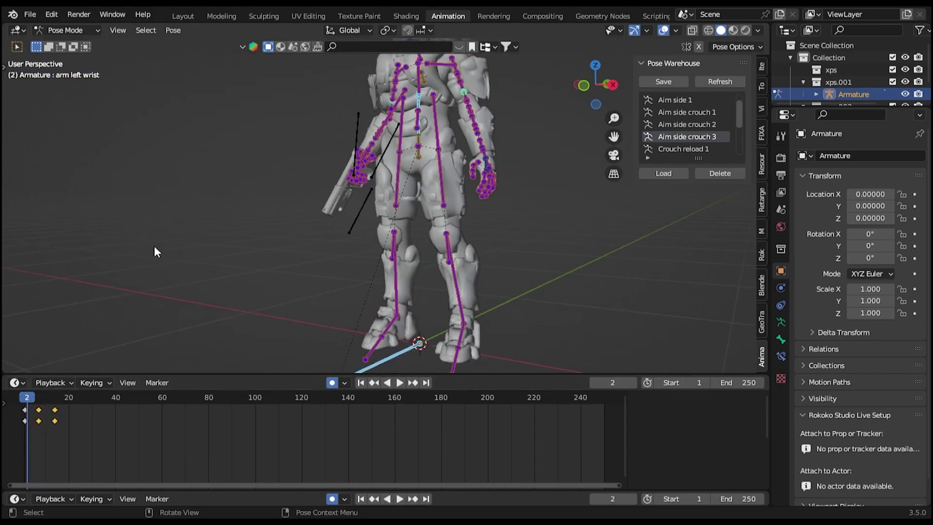
key("space")
key("space")
scroll(185, 226, "up", 5)
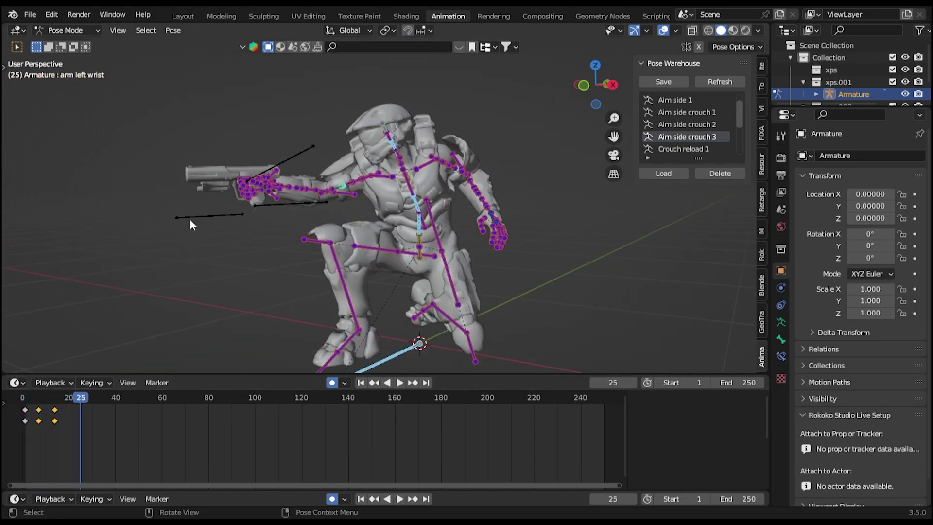
middle_click_drag(276, 230, 264, 200, "shift")
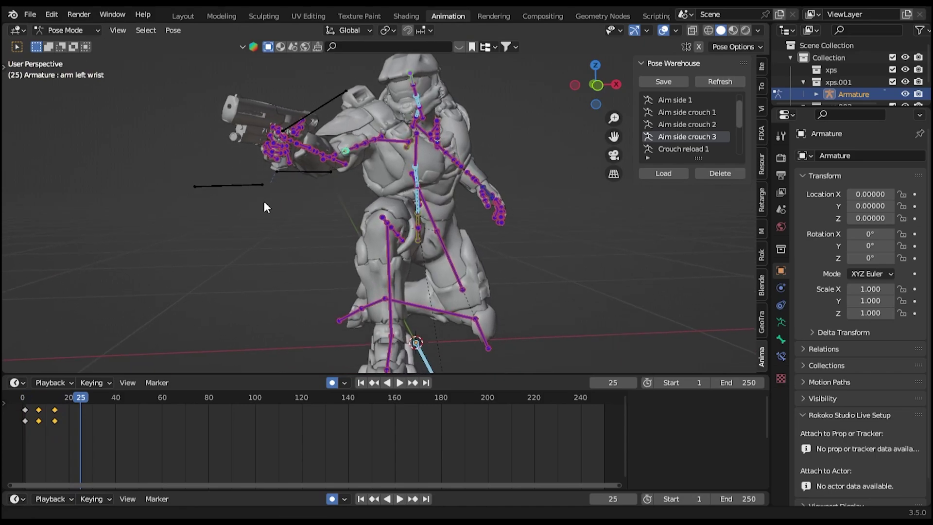
left_click_drag(79, 401, 24, 395)
key("space")
key("space")
key("space")
key("space")
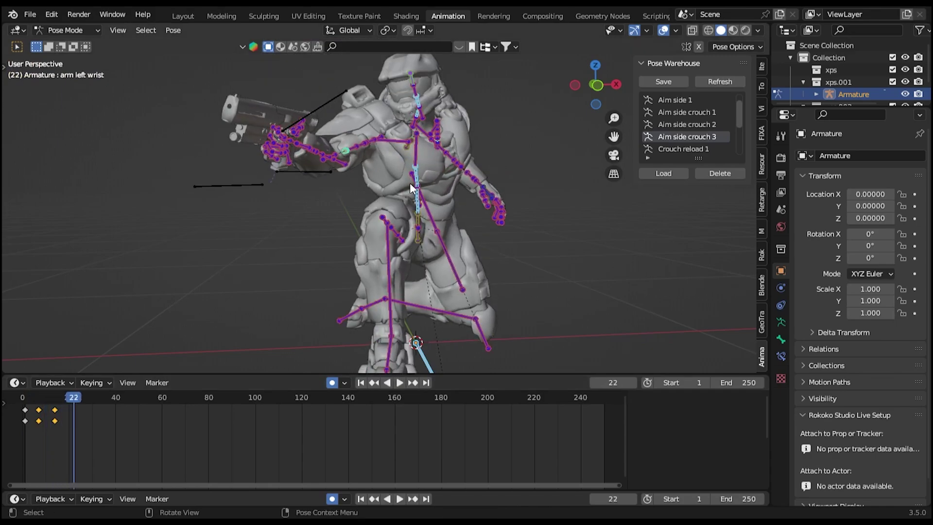
middle_click_drag(410, 183, 402, 216)
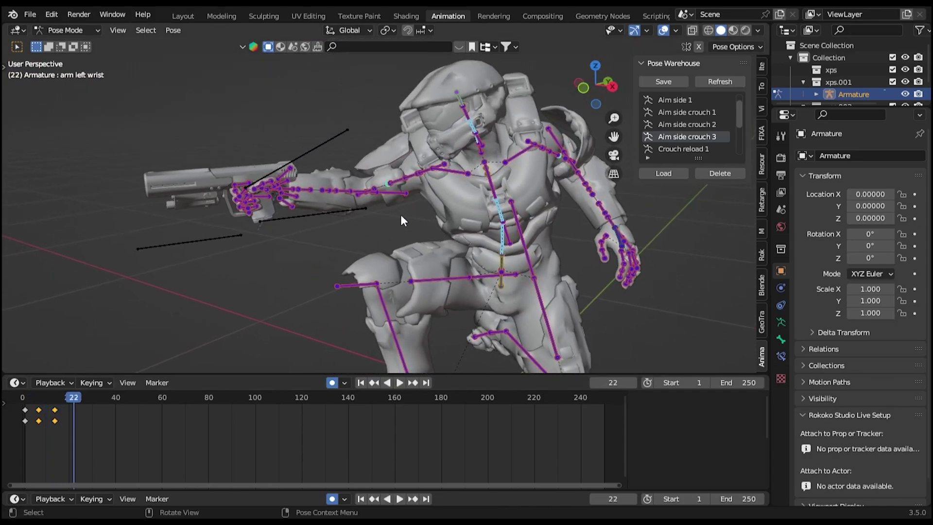
left_click(670, 150)
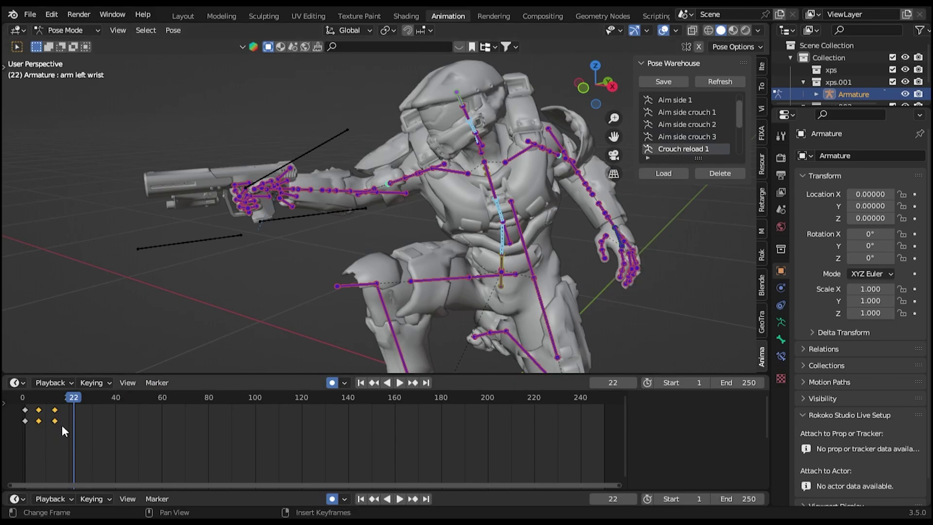
left_click(647, 175)
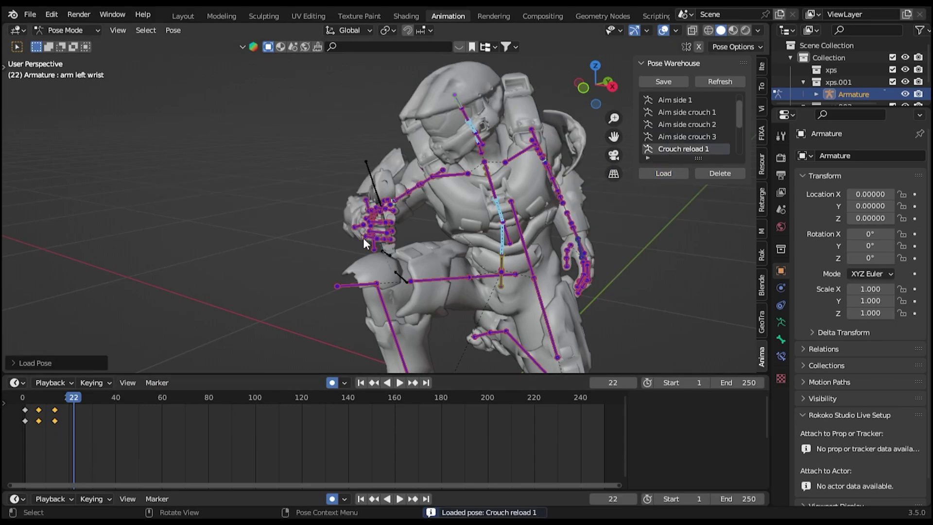
middle_click_drag(365, 243, 447, 182)
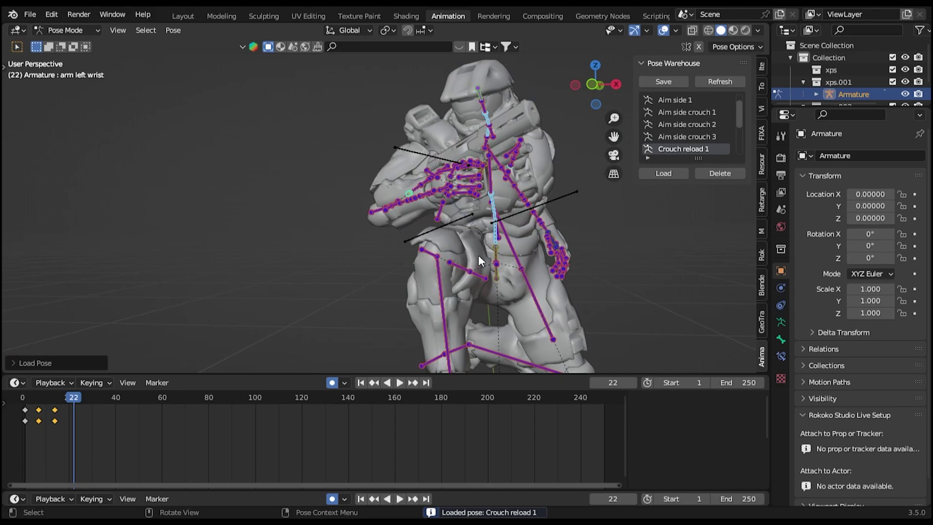
scroll(474, 253, "up", 1)
middle_click_drag(474, 252, 412, 235)
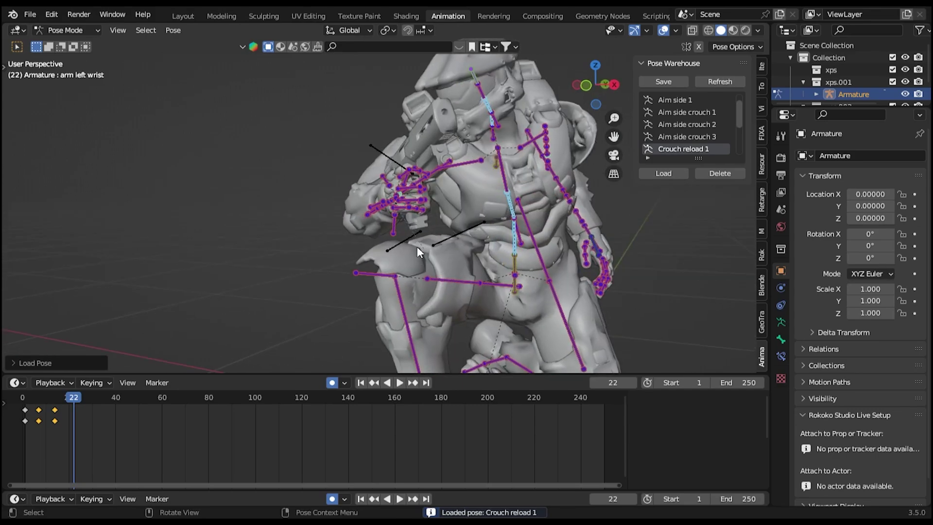
scroll(714, 117, "down", 2)
left_click(678, 136)
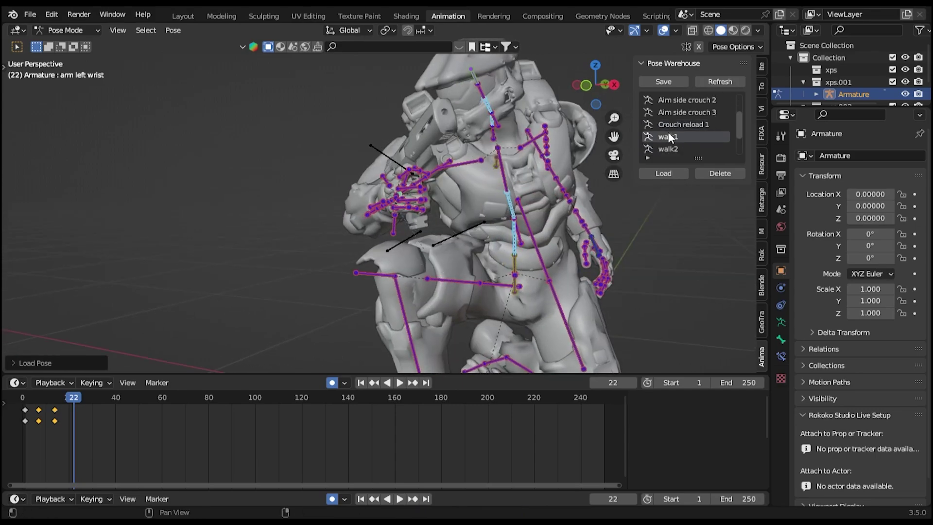
scroll(668, 134, "up", 3)
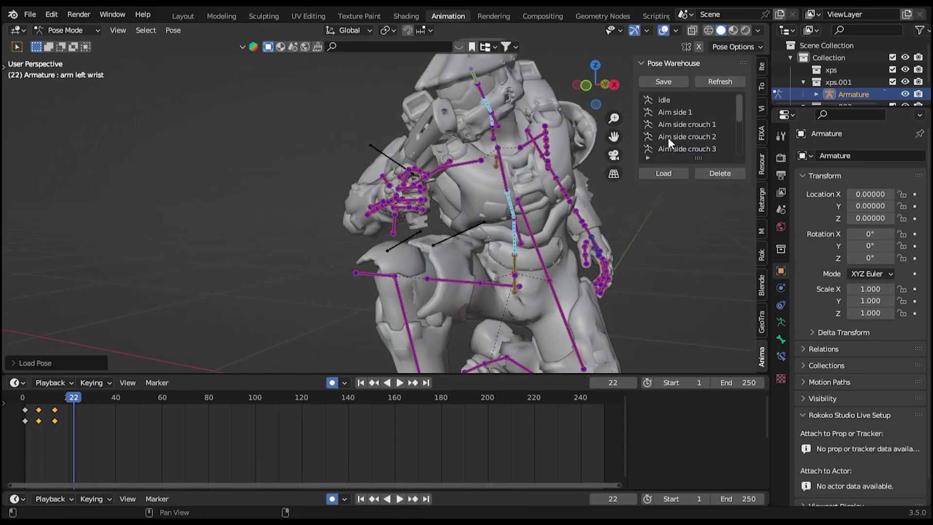
left_click(68, 411)
left_click_drag(52, 432, 61, 407)
Copy the frame-14 keys and paste them at frame 20 to hold the crouch.
key("ctrl+c")
key("ctrl+c")
key("ctrl+v")
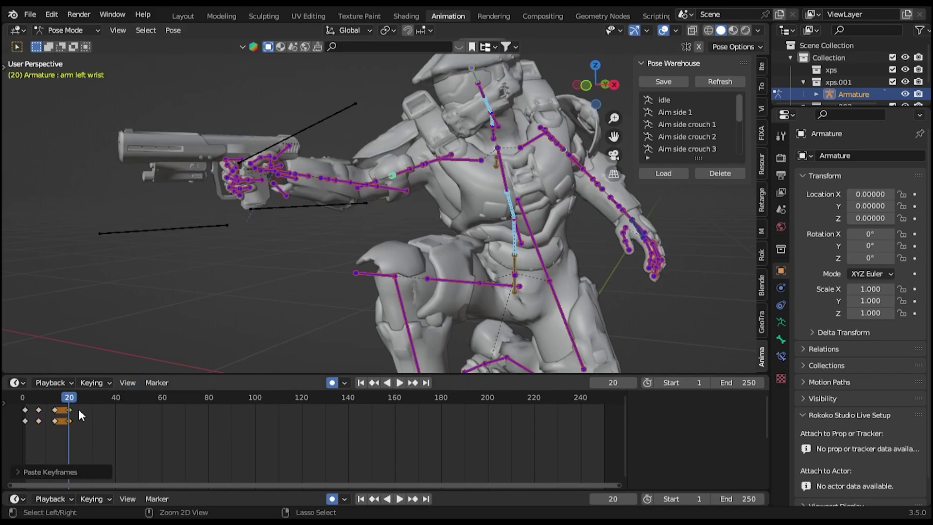
key("space")
mouse_move(74, 400)
left_mouse_down()
mouse_move(47, 398)
mouse_move(87, 399)
left_mouse_up()
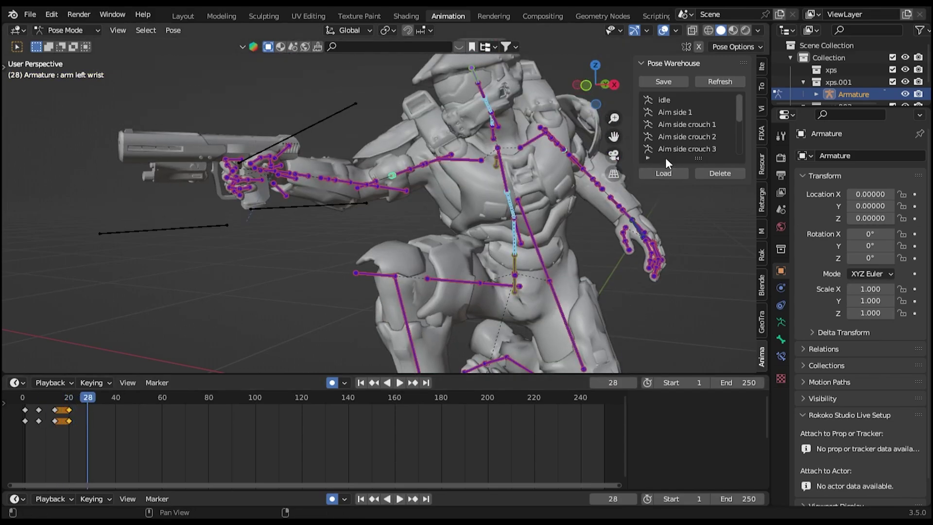
Key the standing Aim side 1 pose at frame 28.
left_click(678, 113)
left_click(664, 173)
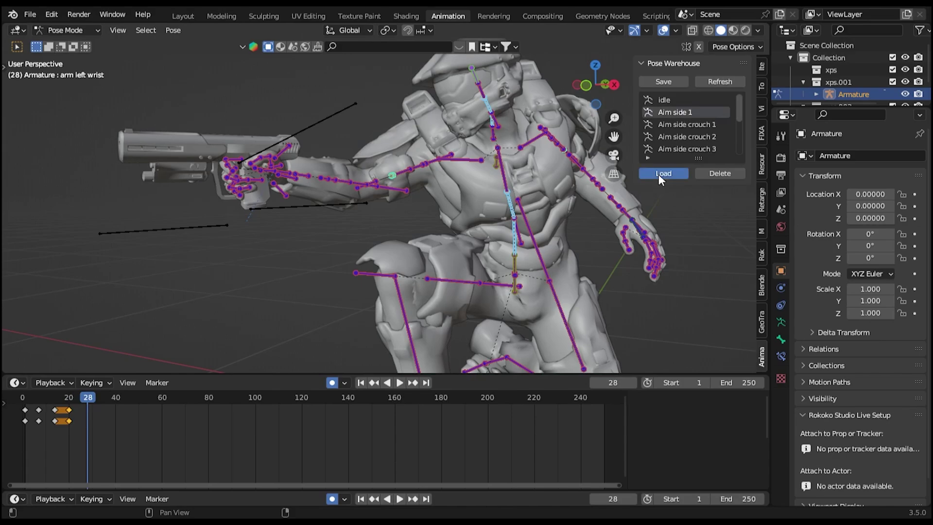
scroll(238, 254, "down", 4)
scroll(352, 177, "up", 1)
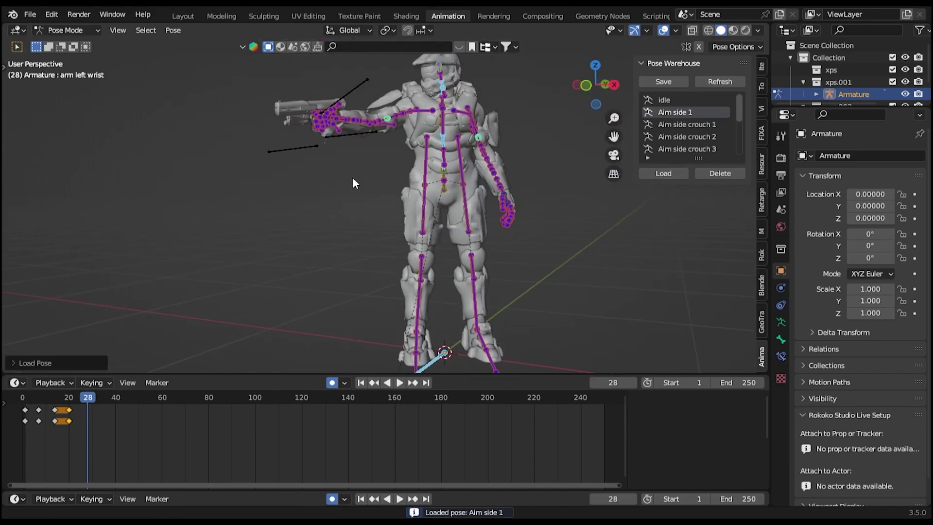
key("i")
left_click(352, 178)
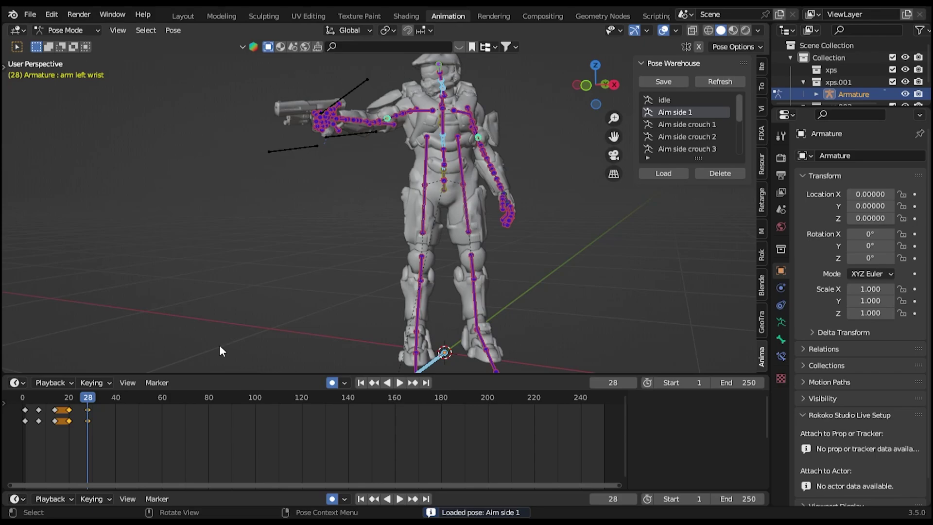
Move to frame 35 and load the idle pose.
left_click_drag(88, 396, 104, 397)
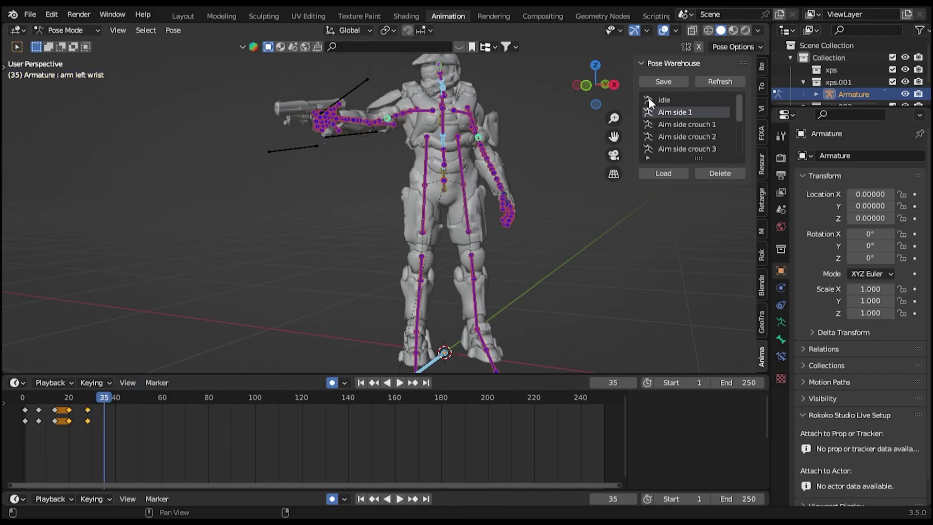
left_click(660, 99)
left_click(665, 173)
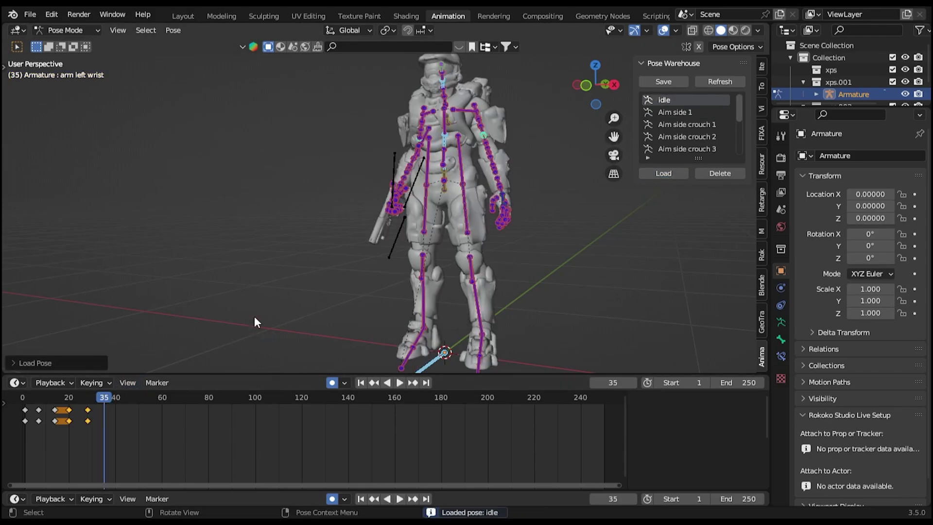
key("i")
left_click(255, 293)
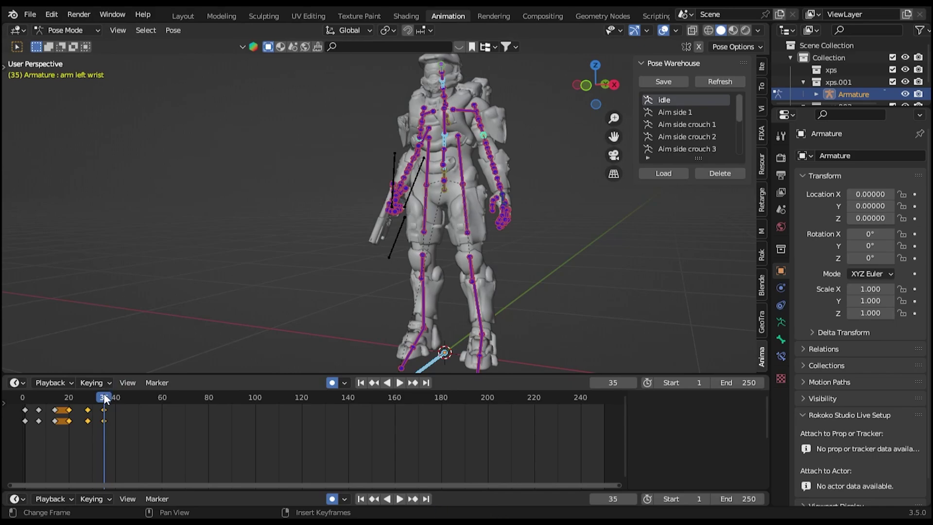
left_click_drag(104, 395, 27, 413)
key("space")
key("space")
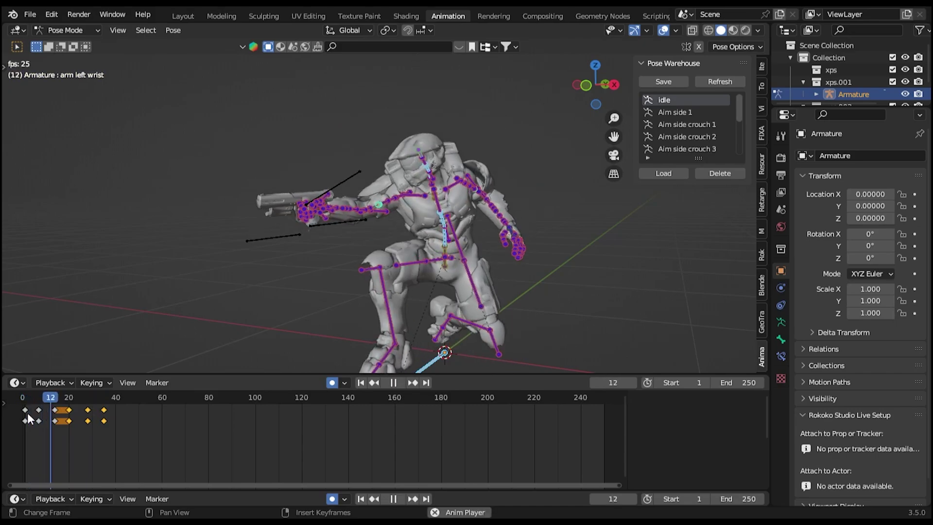
key("space")
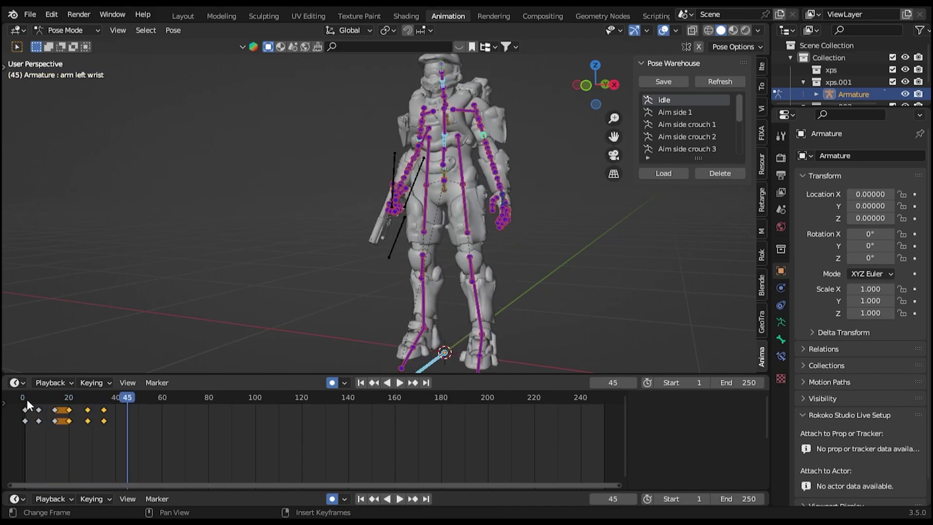
left_click(26, 398)
key("space")
key("space")
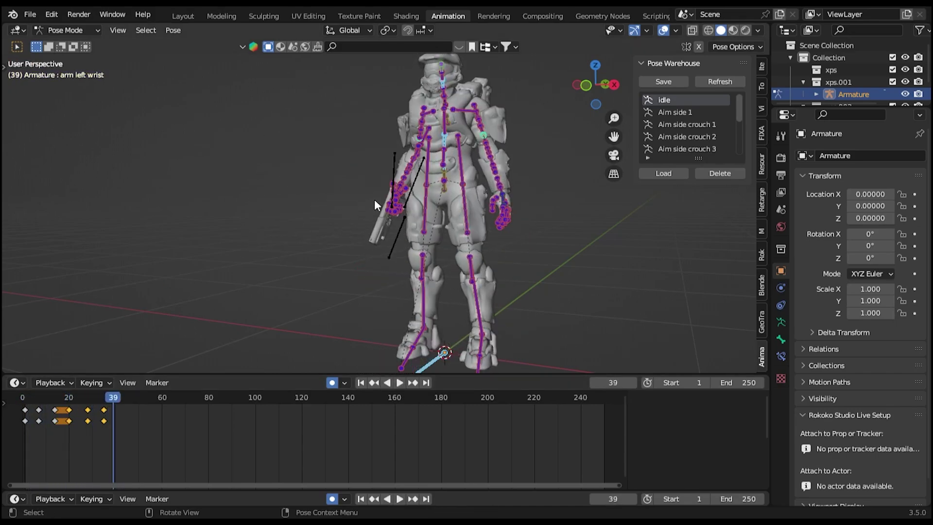
scroll(374, 199, "up", 4)
middle_click_drag(407, 171, 303, 365, "shift")
scroll(448, 184, "up", 5)
scroll(451, 356, "down", 3)
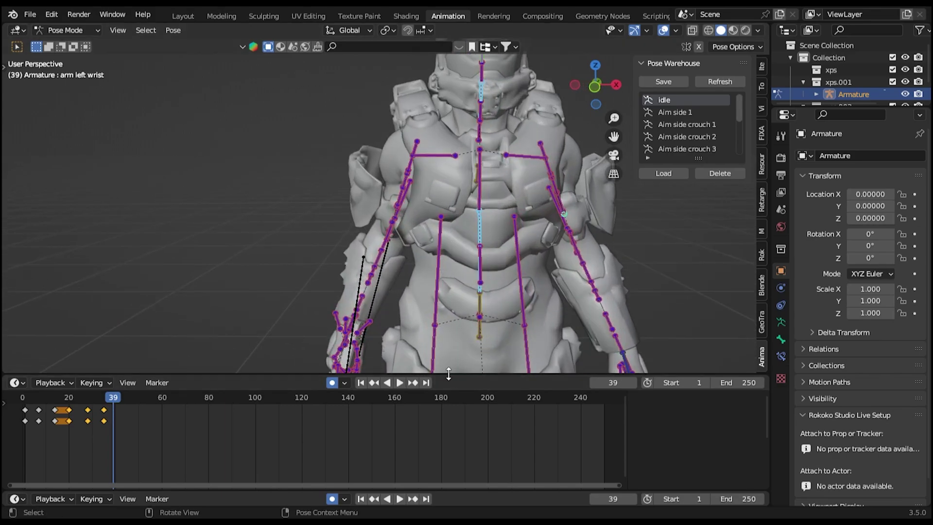
left_click_drag(449, 374, 445, 456)
scroll(436, 323, "down", 2)
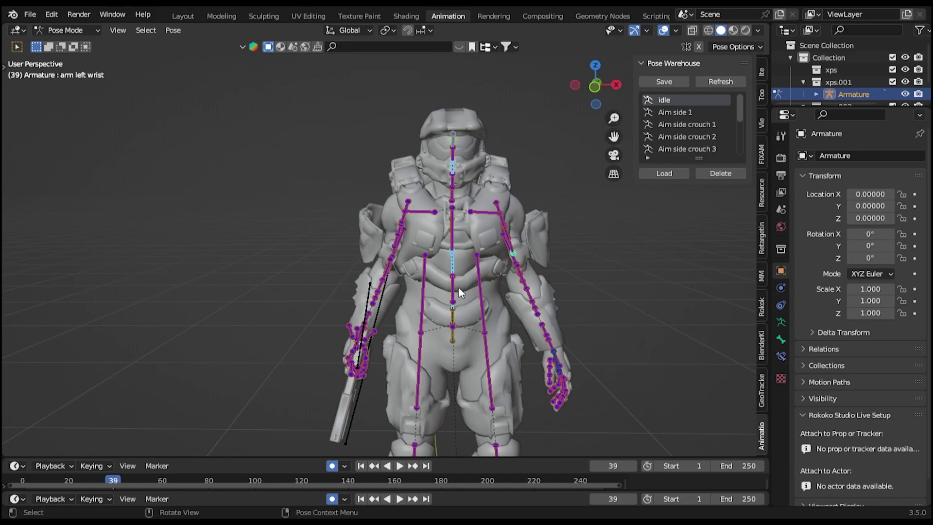
scroll(457, 272, "down", 3)
middle_click_drag(452, 260, 443, 227)
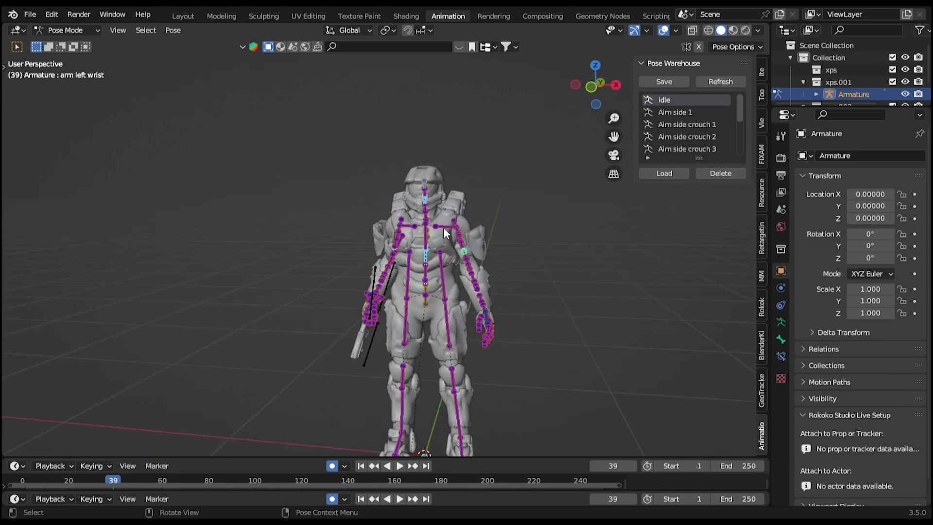
scroll(445, 226, "up", 3)
scroll(445, 226, "up", 2)
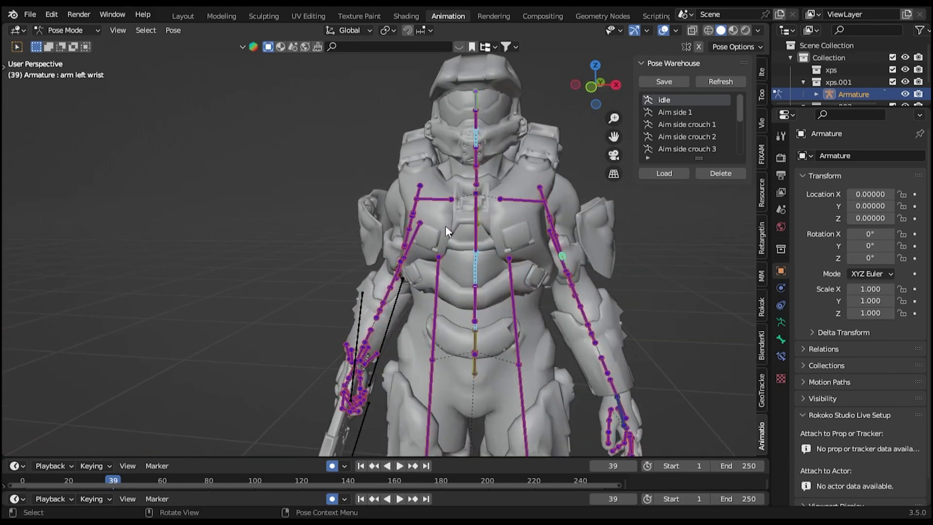
middle_click_drag(445, 225, 405, 240)
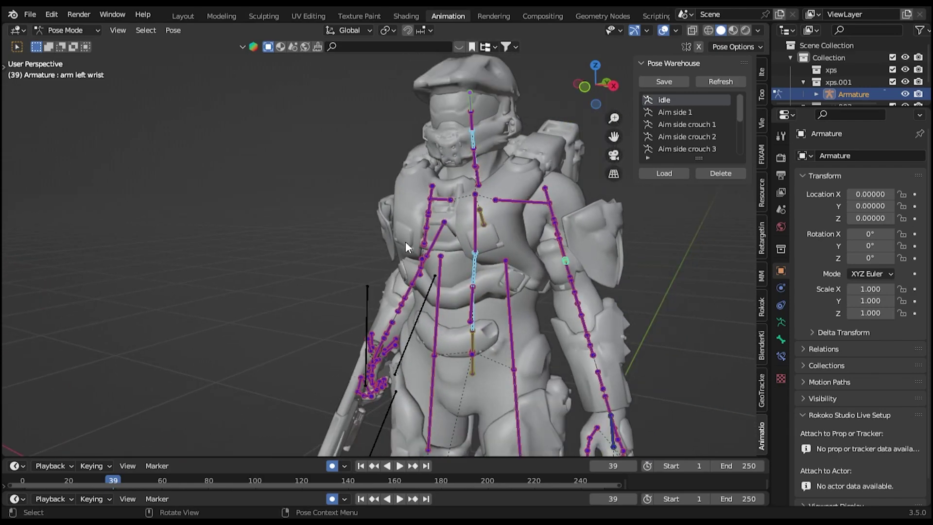
middle_click_drag(417, 216, 394, 229)
Set viewport shading to Material Preview after briefly trying Rendered.
left_click(733, 30)
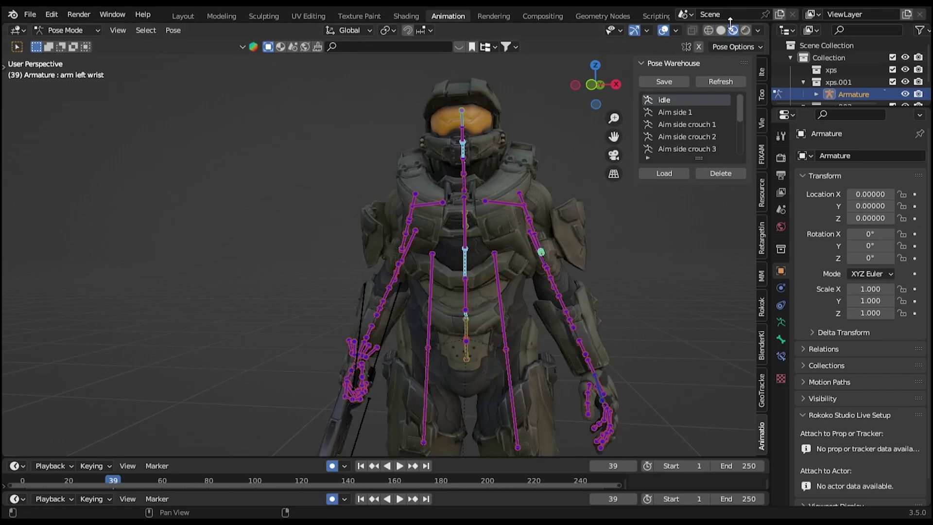
left_click(746, 30)
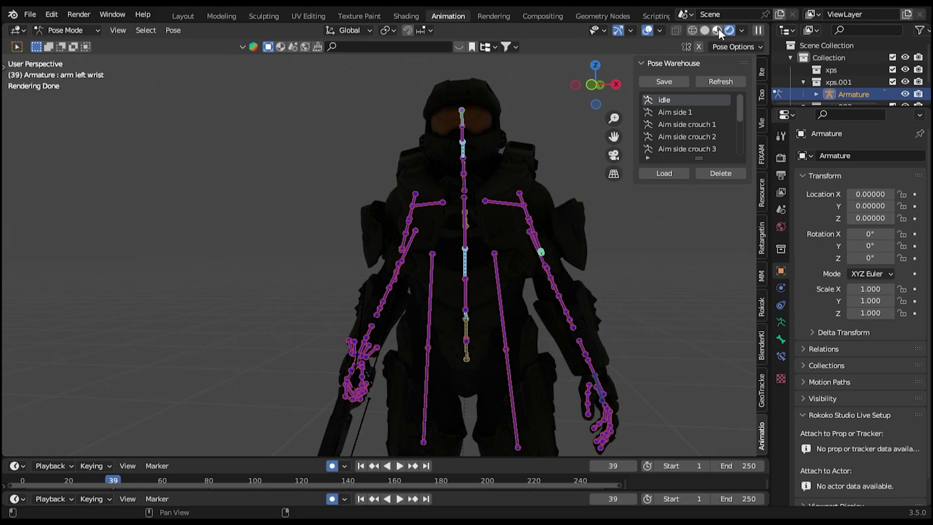
left_click(717, 29)
middle_click_drag(461, 183, 476, 182)
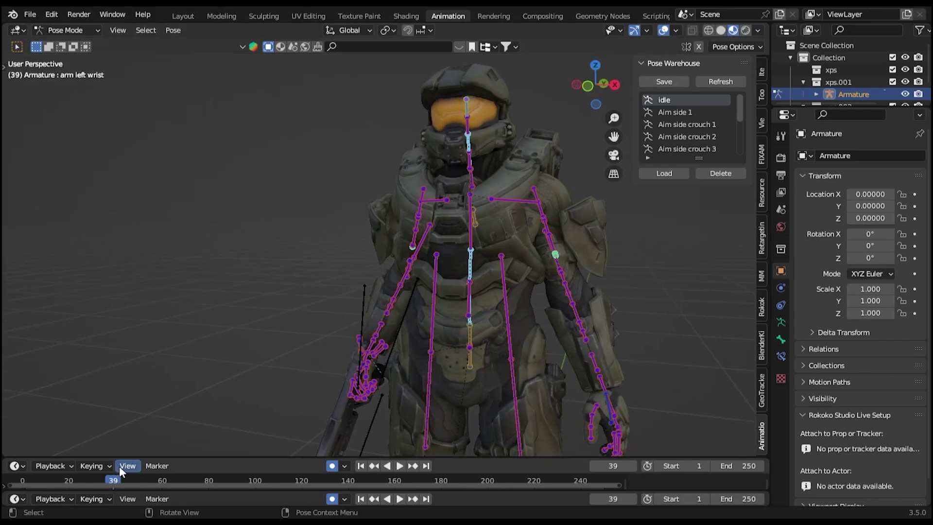
Enlarge the timeline and play the animation backward and forward, stopping at frame 34.
left_click_drag(156, 456, 158, 386)
left_click_drag(112, 410, 101, 409)
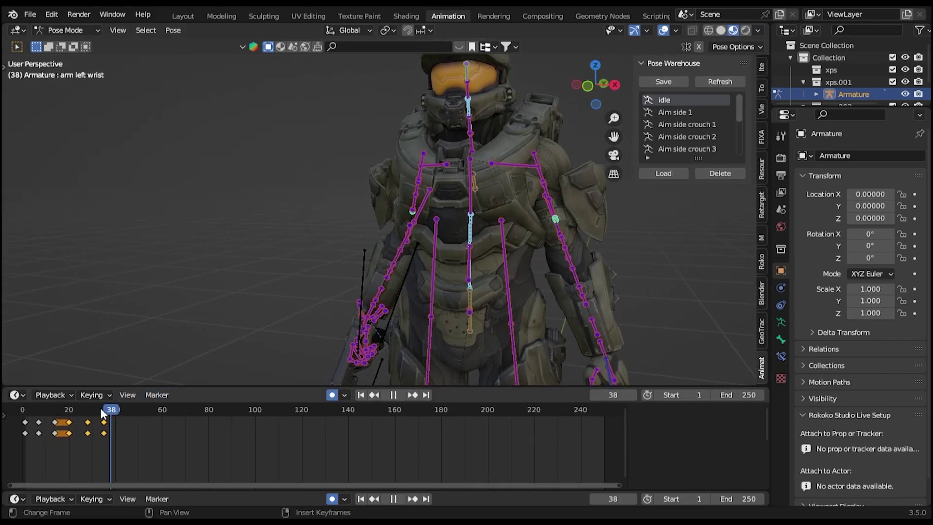
key("space")
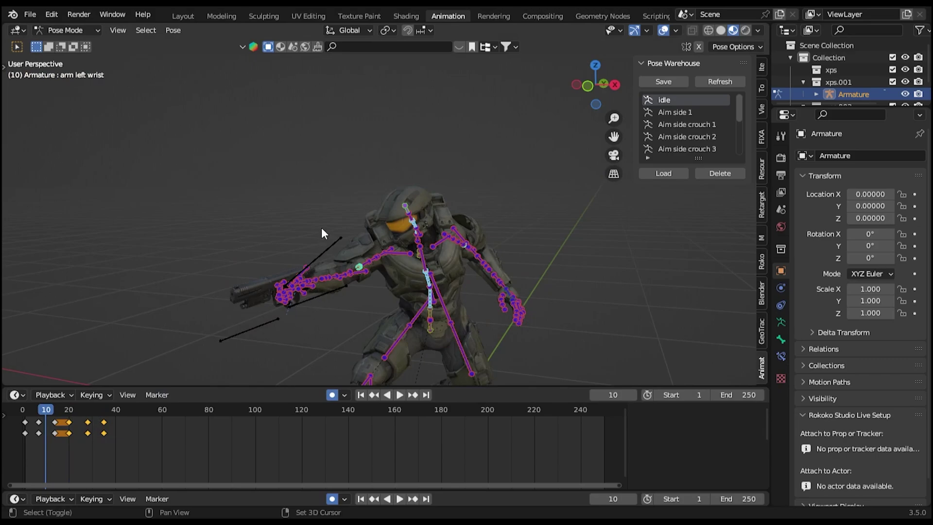
middle_click_drag(322, 228, 329, 265, "shift")
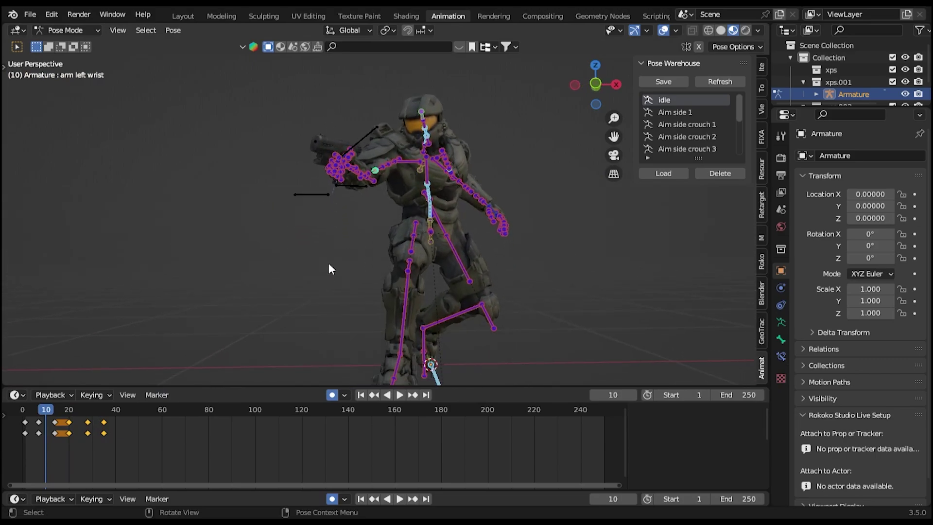
key("space")
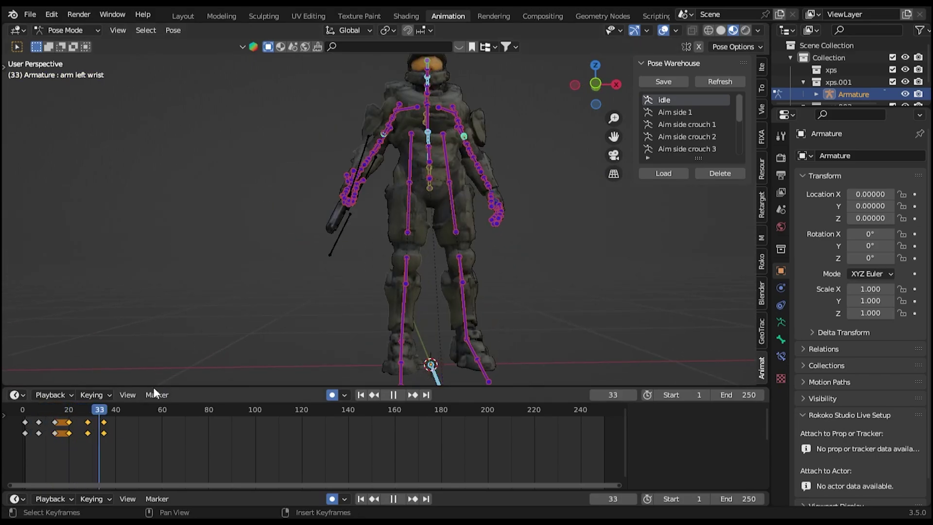
key("space")
Shrink the timeline, orbit to face the character, and select the arm right shoulder 1 bone.
middle_click_drag(433, 219, 413, 318)
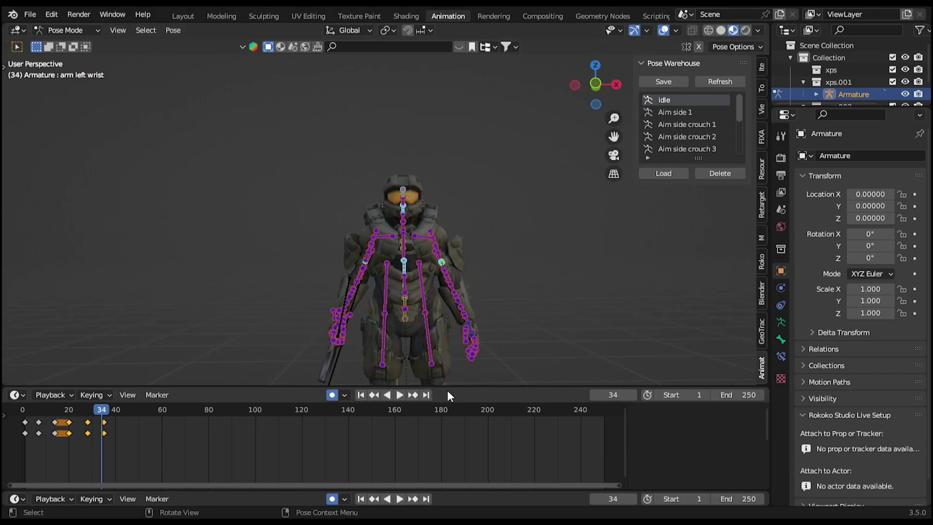
left_click_drag(447, 387, 438, 459)
scroll(399, 323, "up", 3)
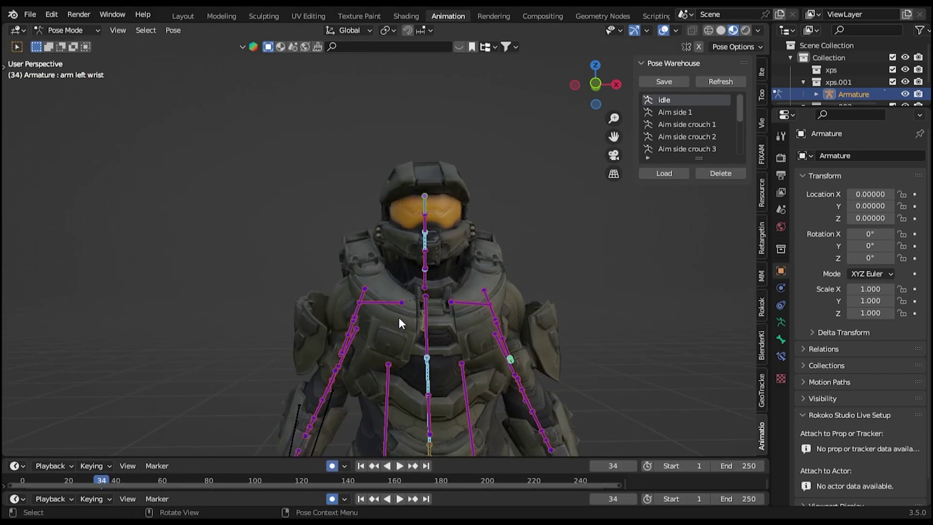
middle_click_drag(398, 317, 389, 327)
left_click(378, 309)
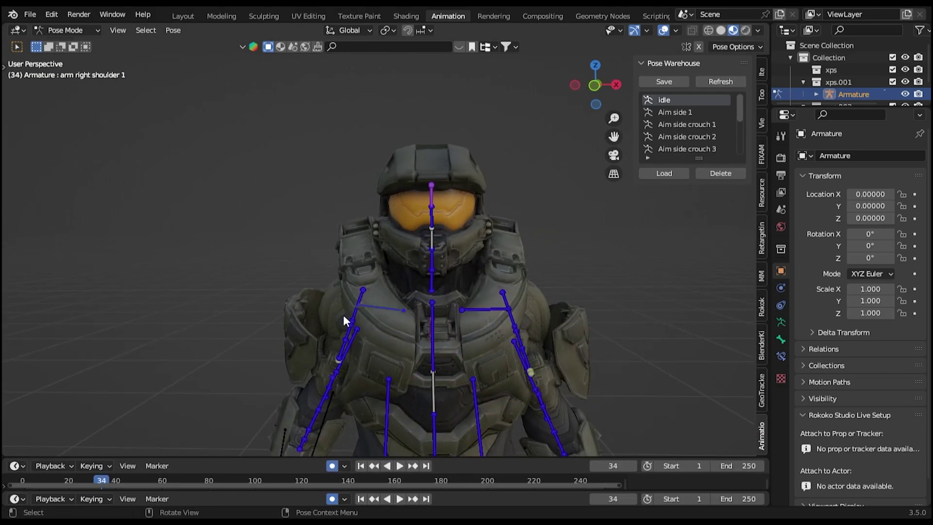
Rotate the right shoulder about 21.8° with the Rotate tool, then enlarge the timeline.
scroll(325, 251, "down", 4)
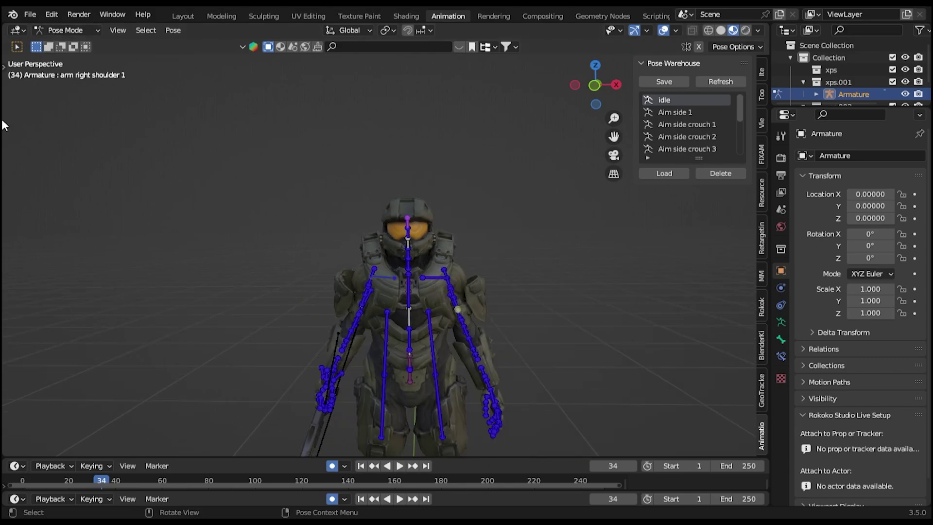
left_click(5, 64)
left_click(19, 136)
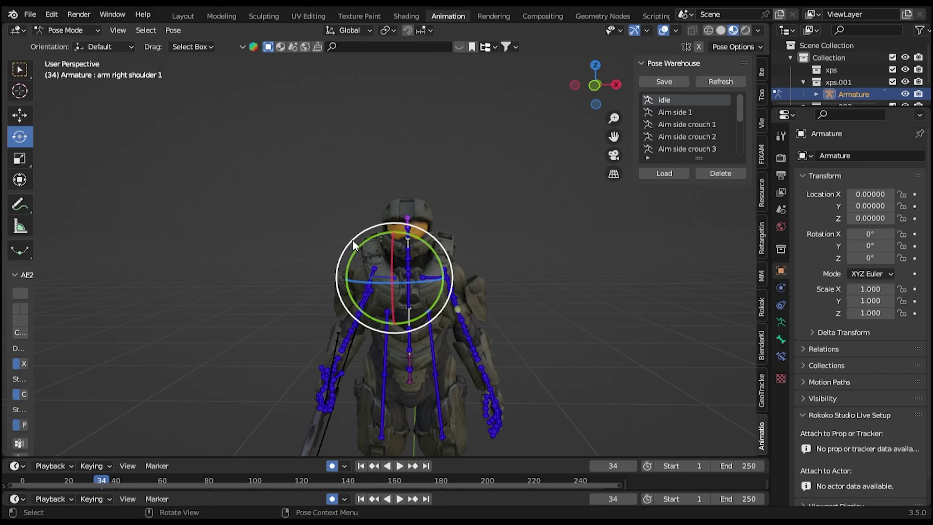
left_click_drag(352, 240, 368, 272)
scroll(366, 270, "up", 3)
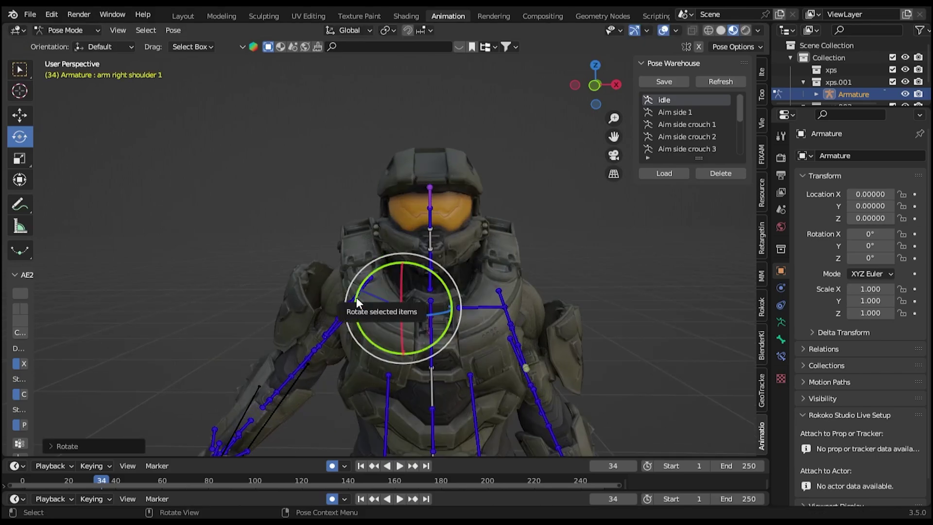
scroll(323, 363, "down", 5)
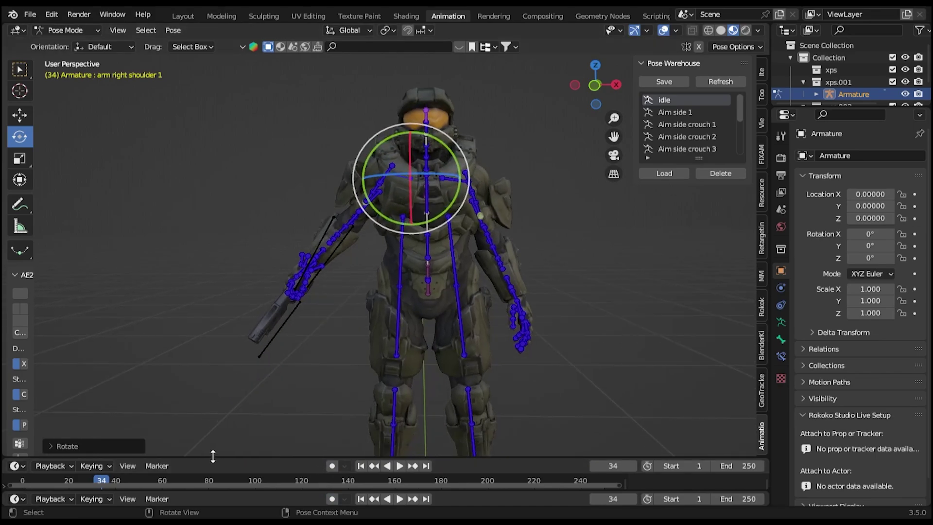
left_click_drag(213, 456, 168, 413)
At frame 12, enable Auto Keying and rotate the lower neck twist and head bones.
left_click(38, 434)
key("space")
left_click_drag(37, 431, 50, 428)
key("space")
left_click(425, 257)
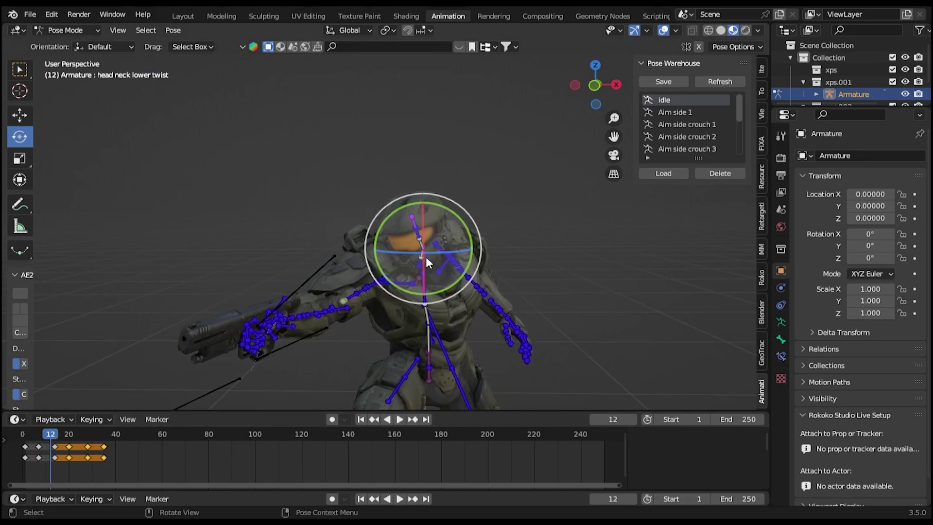
left_click_drag(402, 232, 429, 217)
left_click(421, 238)
left_click(332, 419)
mouse_move(51, 432)
left_mouse_down()
mouse_move(34, 430)
mouse_move(63, 423)
left_mouse_up()
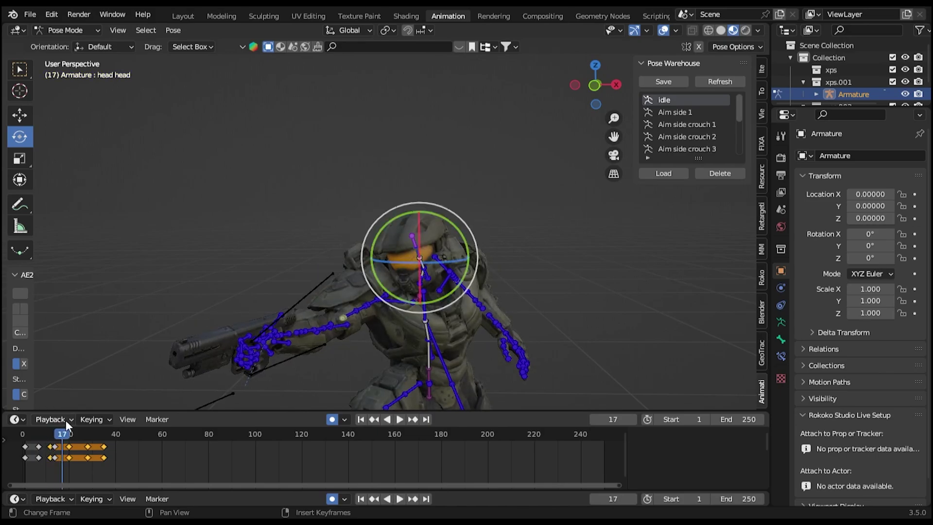
Key arm right shoulder 2 rotated about -7.7 degrees at frame 31.
scroll(182, 401, "up", 2)
left_click_drag(61, 446, 95, 436)
left_click(357, 134)
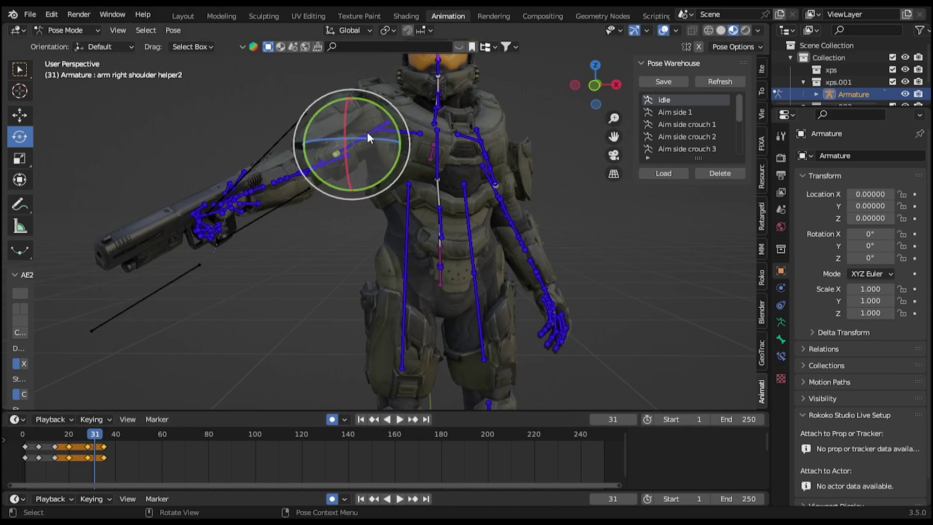
mouse_move(345, 166)
left_mouse_down()
mouse_move(376, 172)
mouse_move(353, 173)
left_mouse_up()
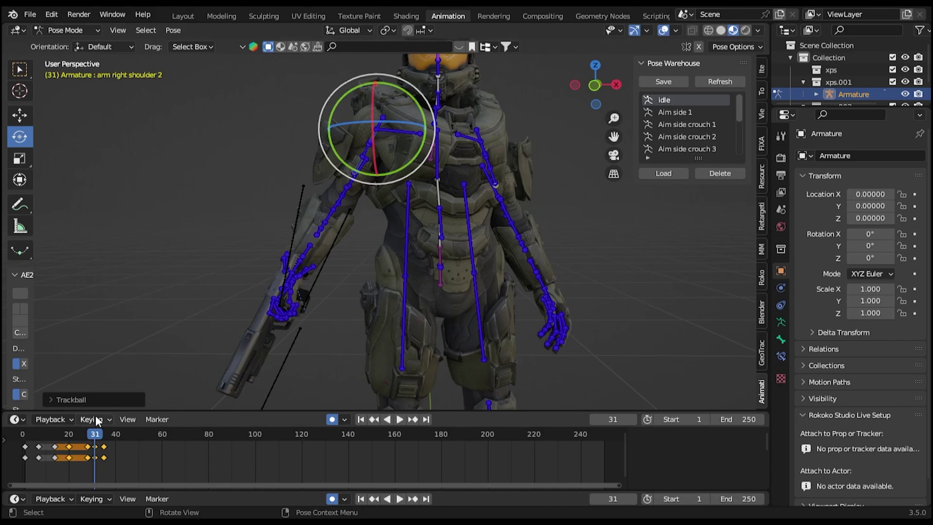
left_click_drag(96, 436, 144, 438)
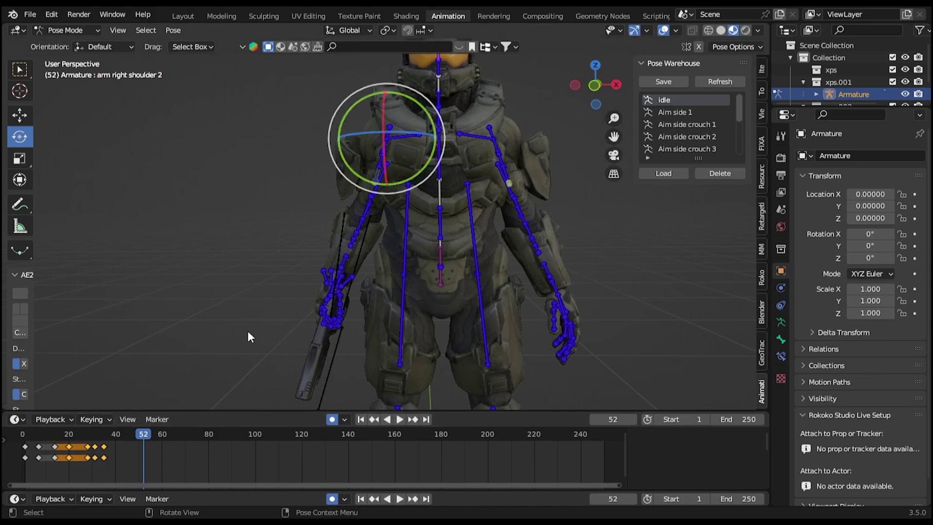
scroll(349, 247, "down", 4)
scroll(349, 247, "up", 6)
scroll(349, 247, "down", 4)
scroll(375, 166, "up", 4)
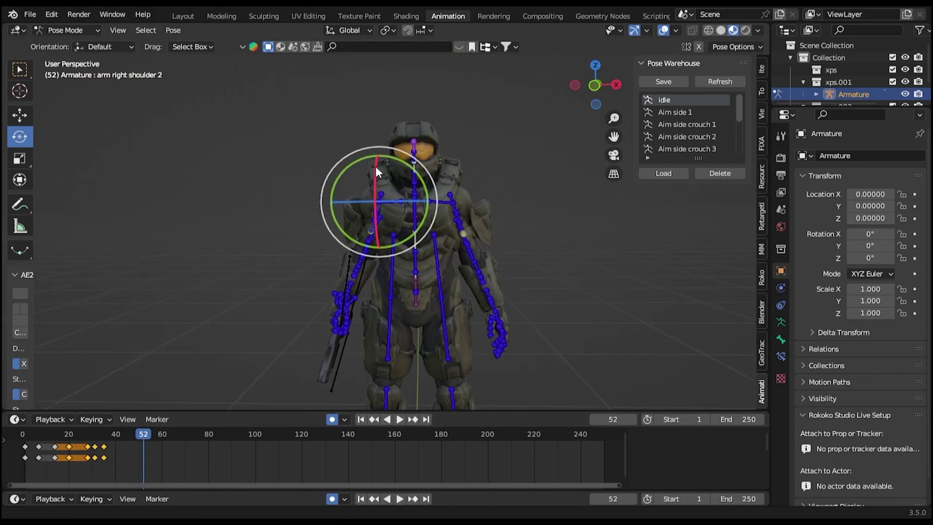
mouse_move(387, 195)
middle_mouse_down()
mouse_move(351, 199)
mouse_move(408, 211)
middle_mouse_up()
scroll(352, 211, "down", 3)
key("z")
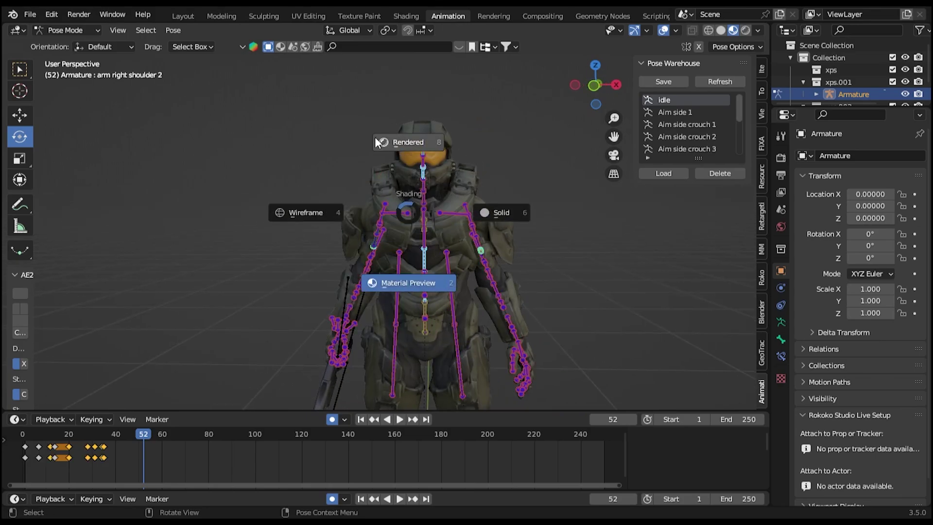
key("Escape")
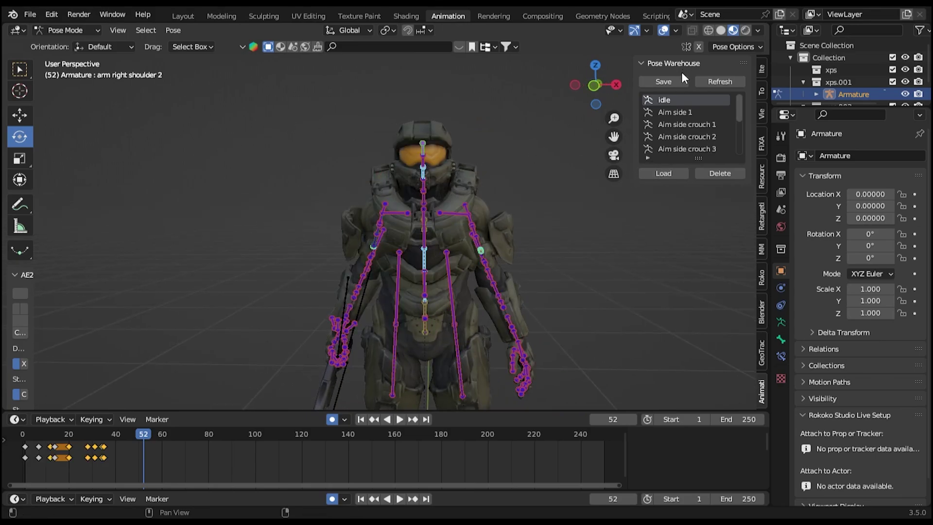